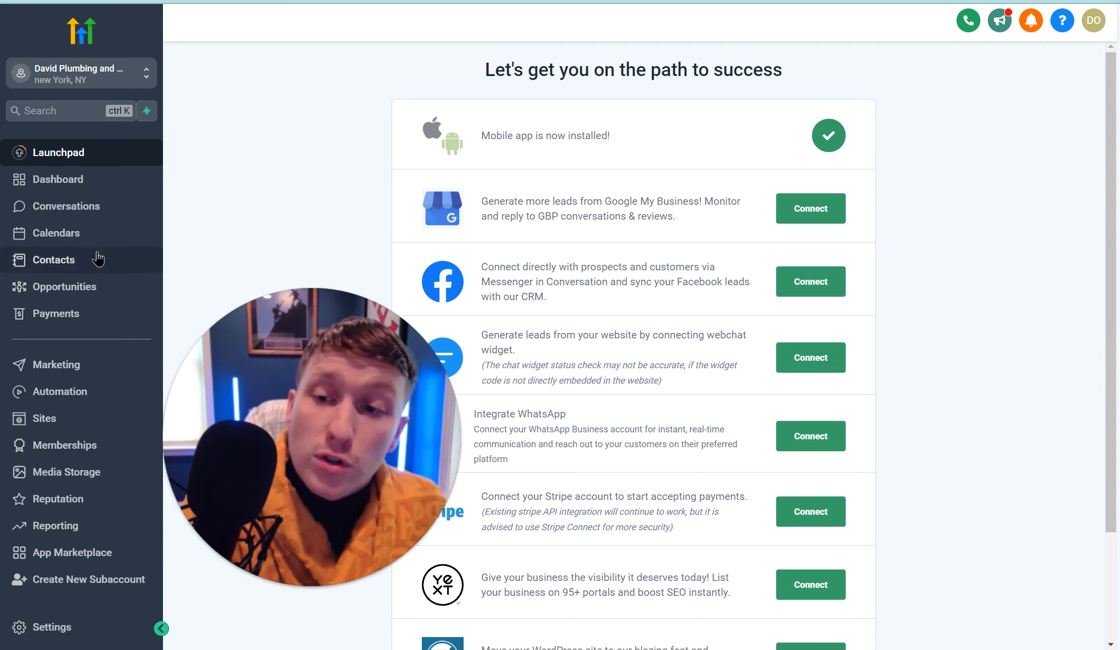
Open the Documents & Contracts area under Payments
{"action": "left_click", "coordinate": [113, 321]}
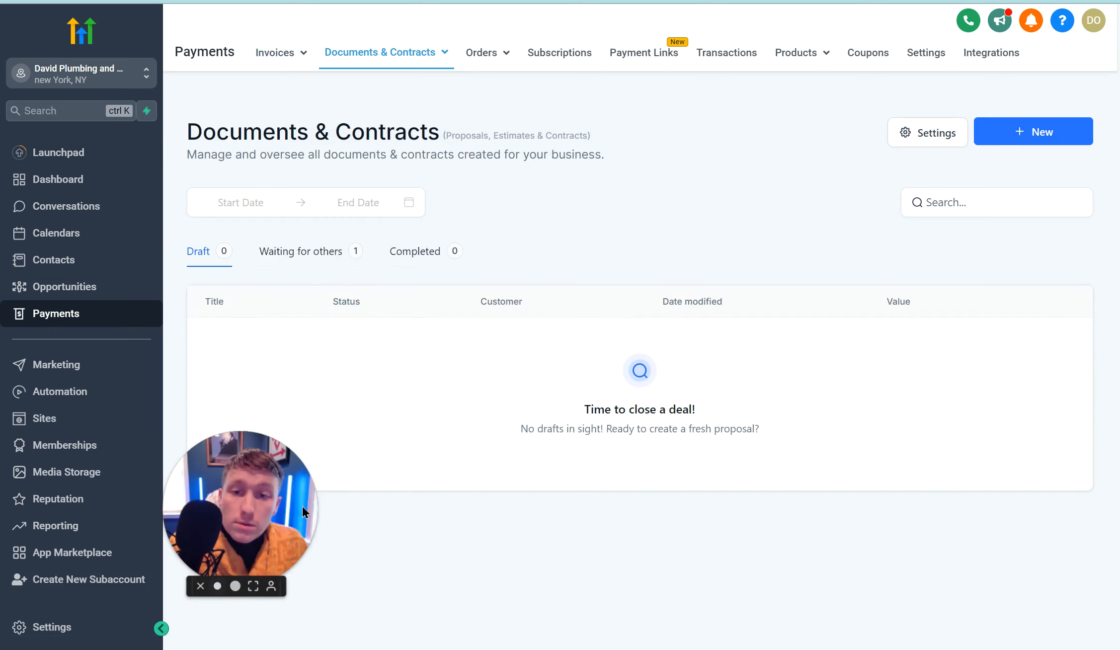
{"action": "left_click", "coordinate": [293, 582]}
{"action": "left_click_drag", "start_coordinate": [254, 503], "coordinate": [737, 158]}
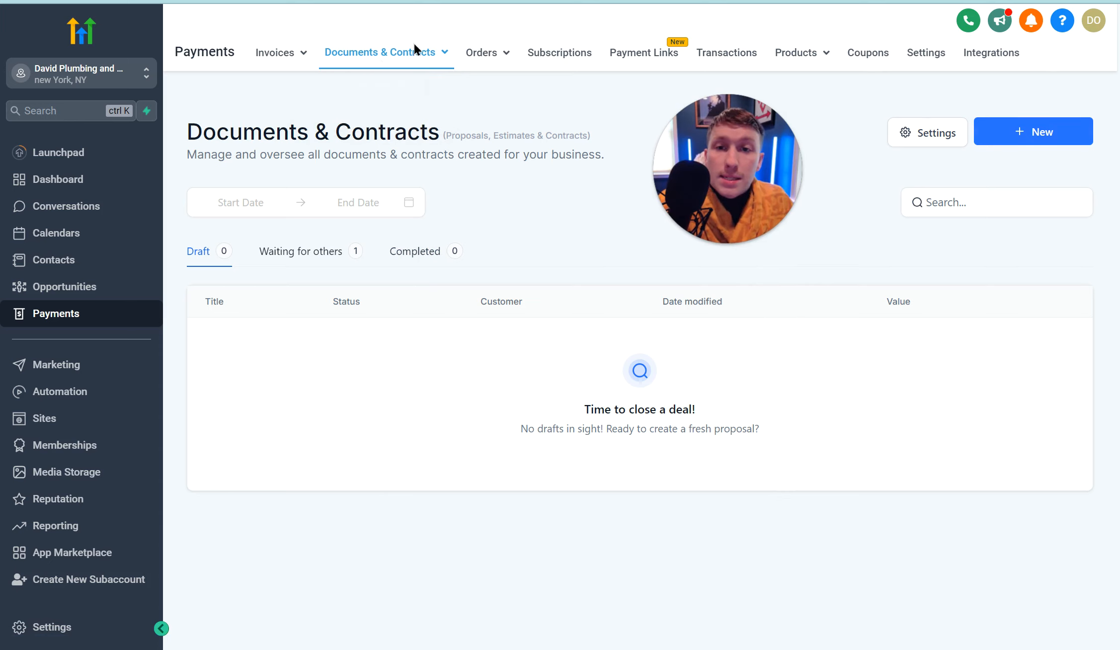
View the document and contract templates, and return to the list of all documents and contracts
{"action": "mouse_move", "coordinate": [414, 44]}
{"action": "left_click", "coordinate": [372, 113]}
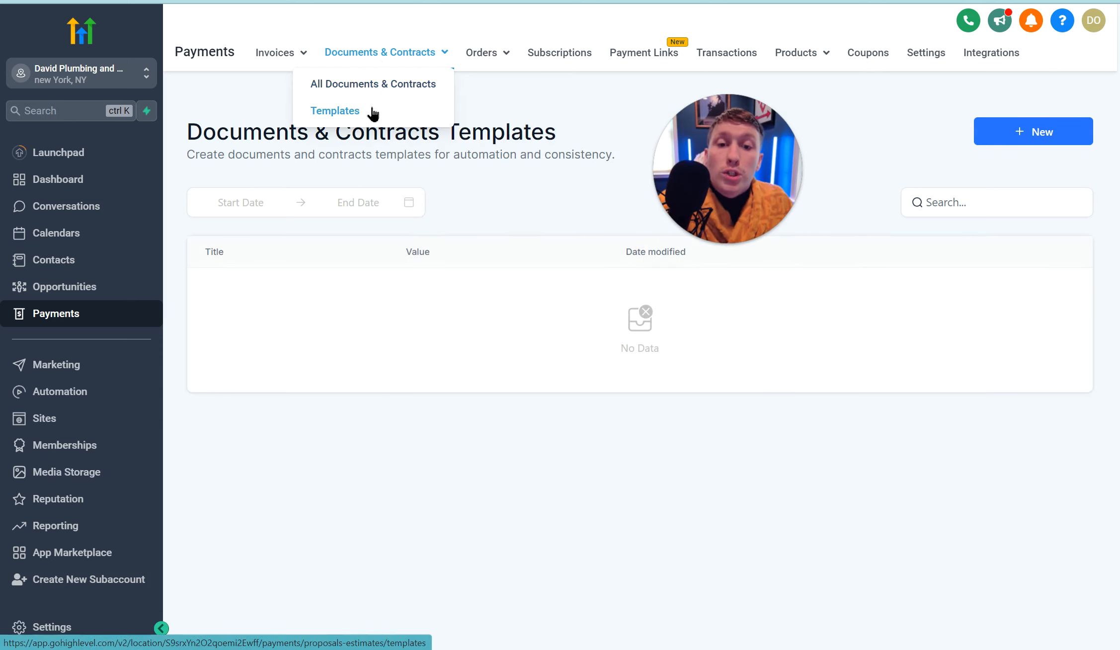
{"action": "mouse_move", "coordinate": [418, 52]}
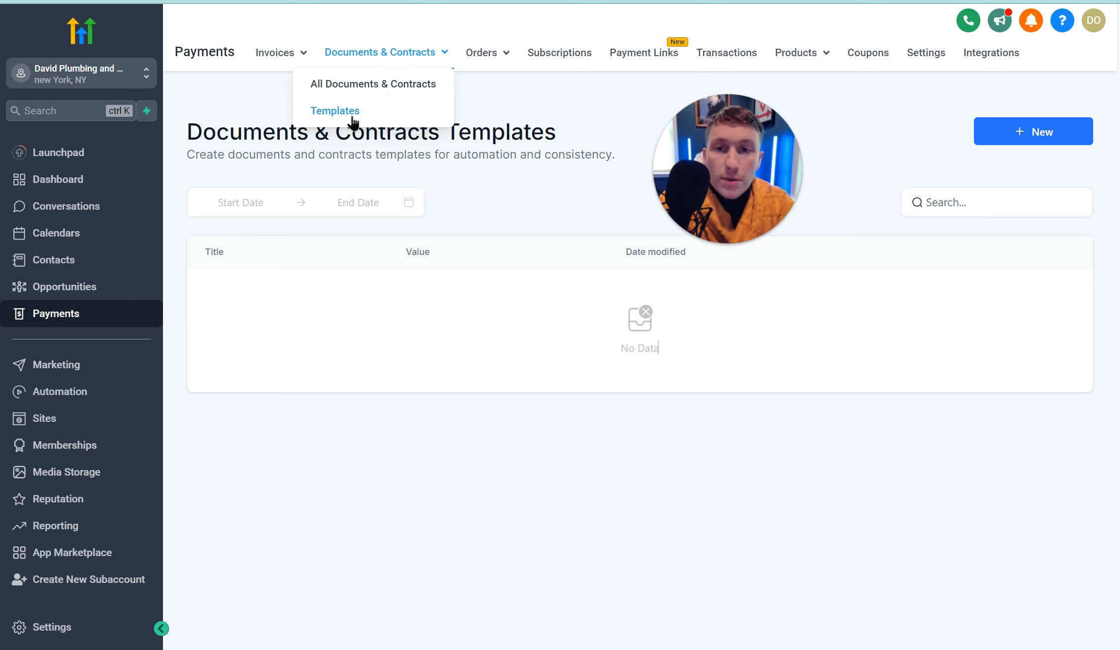
{"action": "left_click", "coordinate": [382, 86]}
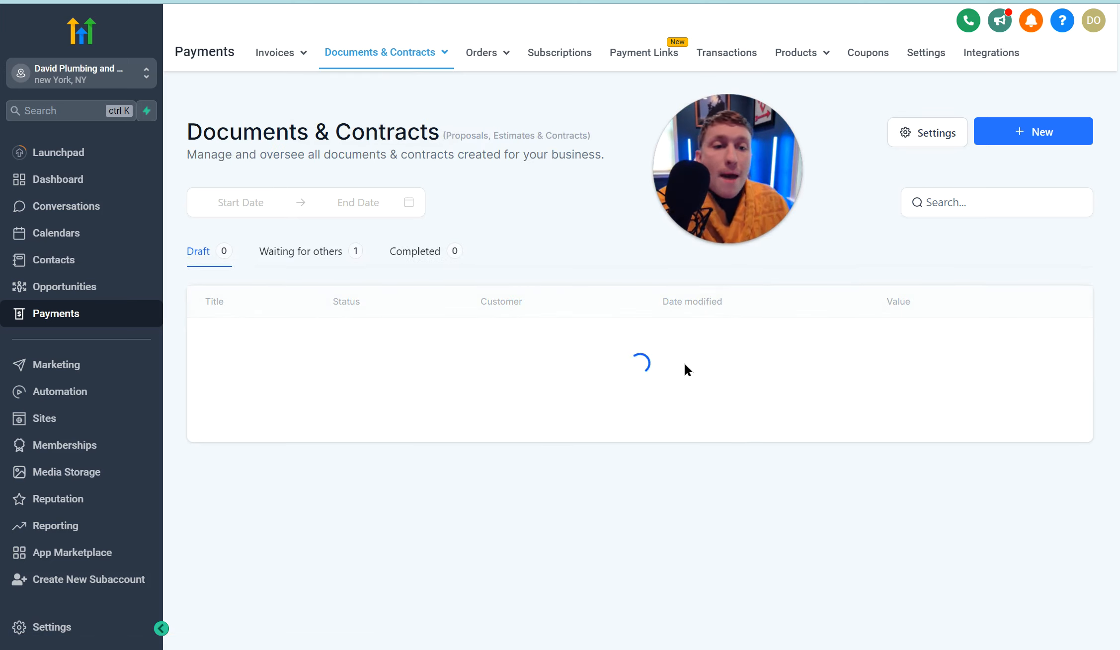
Review the customer notification settings for documents, including the received and signed email templates and subjects
{"action": "left_click", "coordinate": [936, 139]}
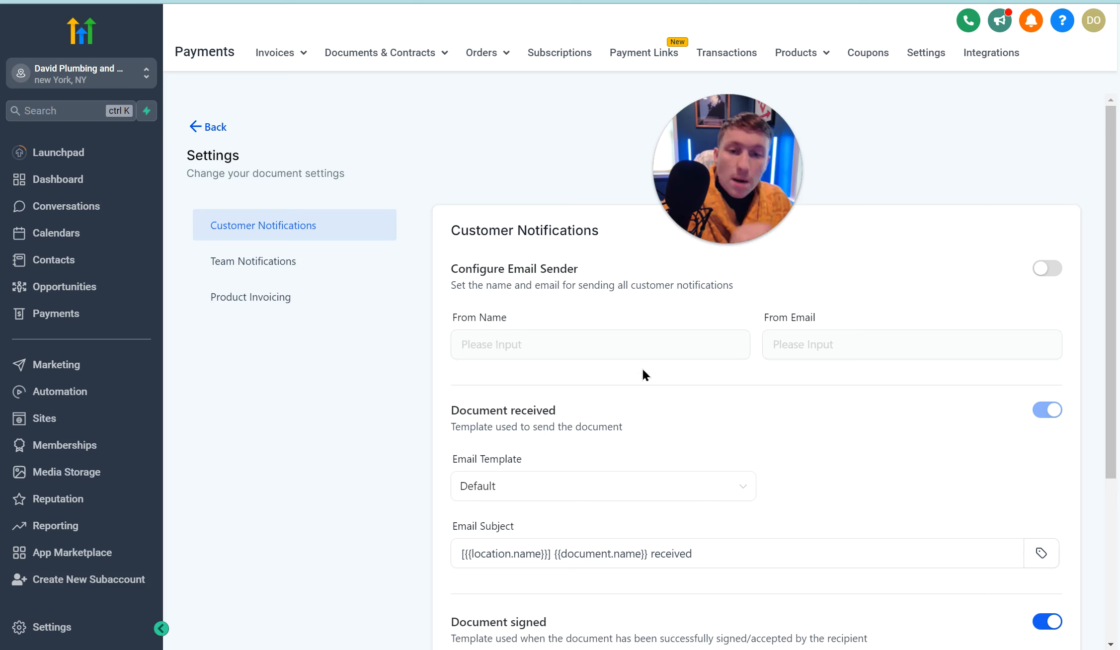
{"action": "scroll", "coordinate": [642, 380], "scroll_direction": "down", "scroll_amount": 5}
{"action": "scroll", "coordinate": [649, 370], "scroll_direction": "up", "scroll_amount": 5}
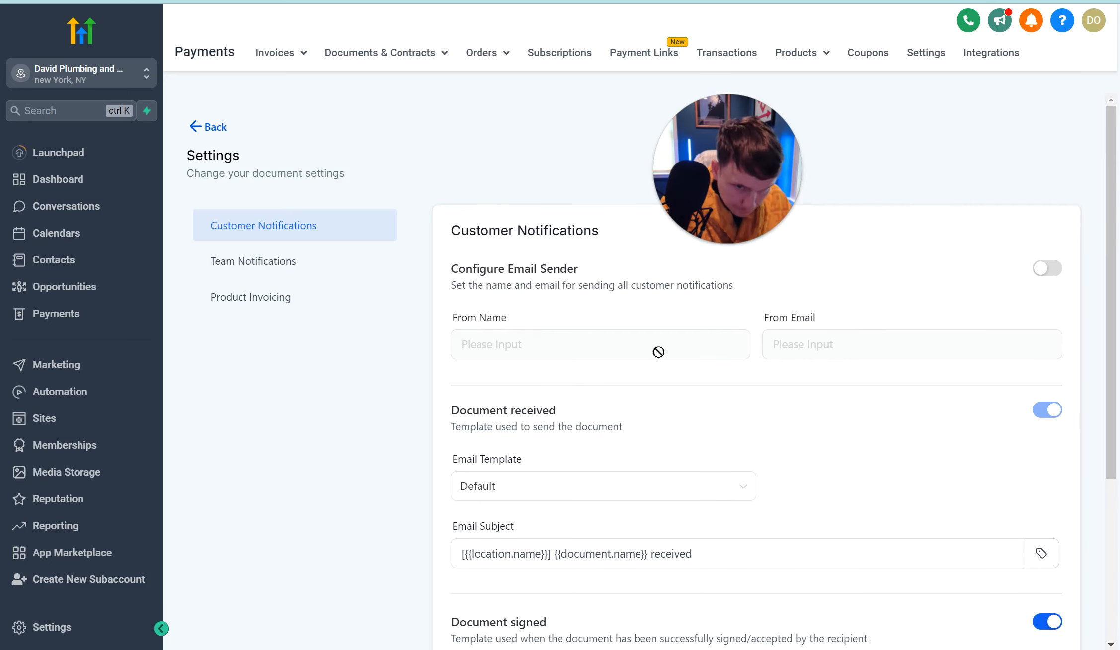
{"action": "scroll", "coordinate": [657, 362], "scroll_direction": "down", "scroll_amount": 5}
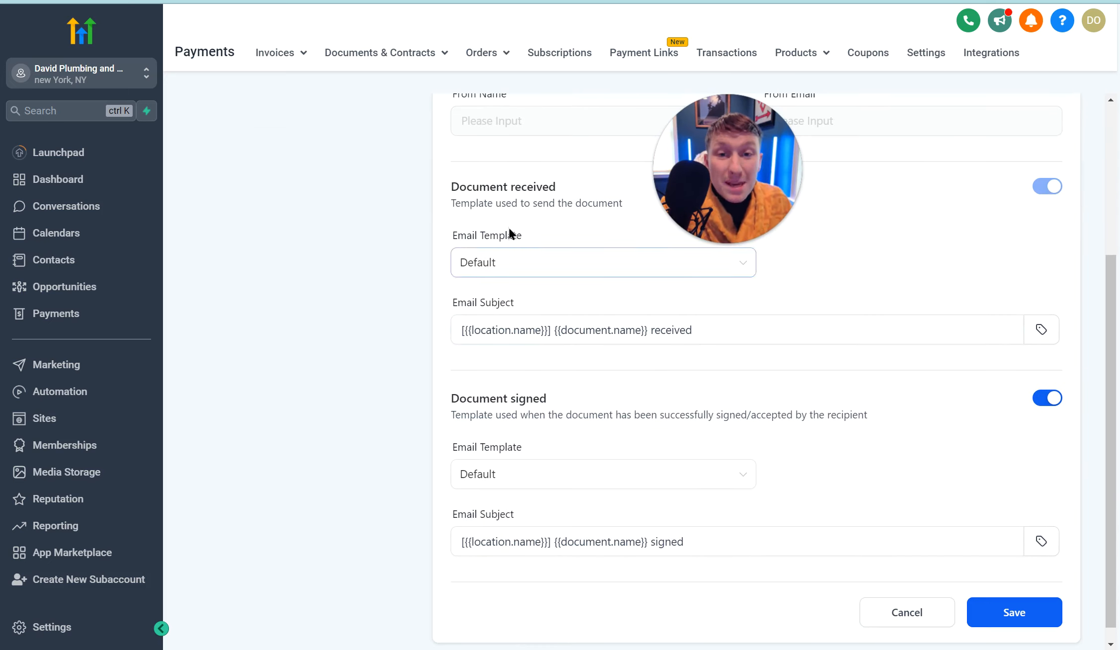
{"action": "left_click", "coordinate": [643, 335]}
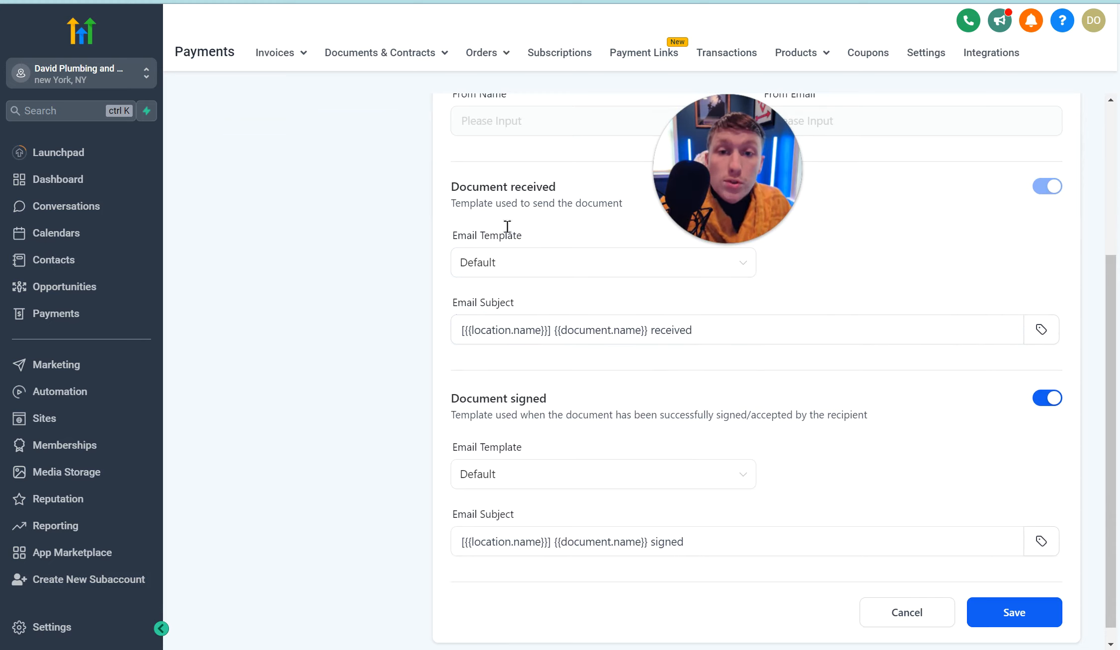
Return to the list of all documents and contracts and start a new document from scratch
{"action": "left_click", "coordinate": [386, 52]}
{"action": "left_click", "coordinate": [386, 84]}
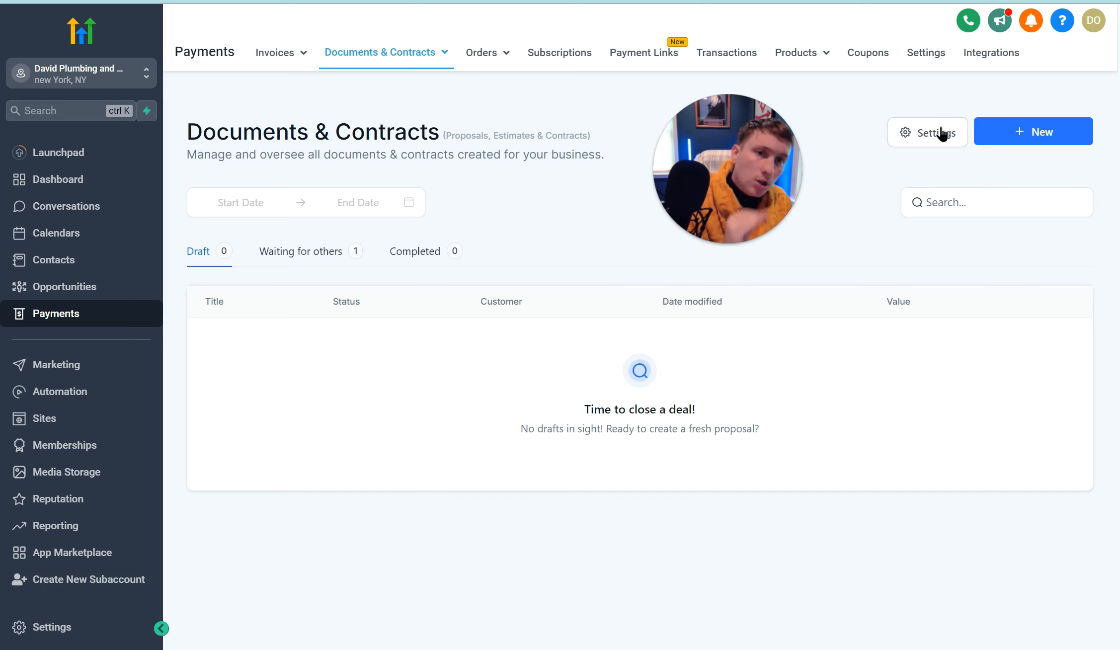
{"action": "left_click", "coordinate": [1058, 139]}
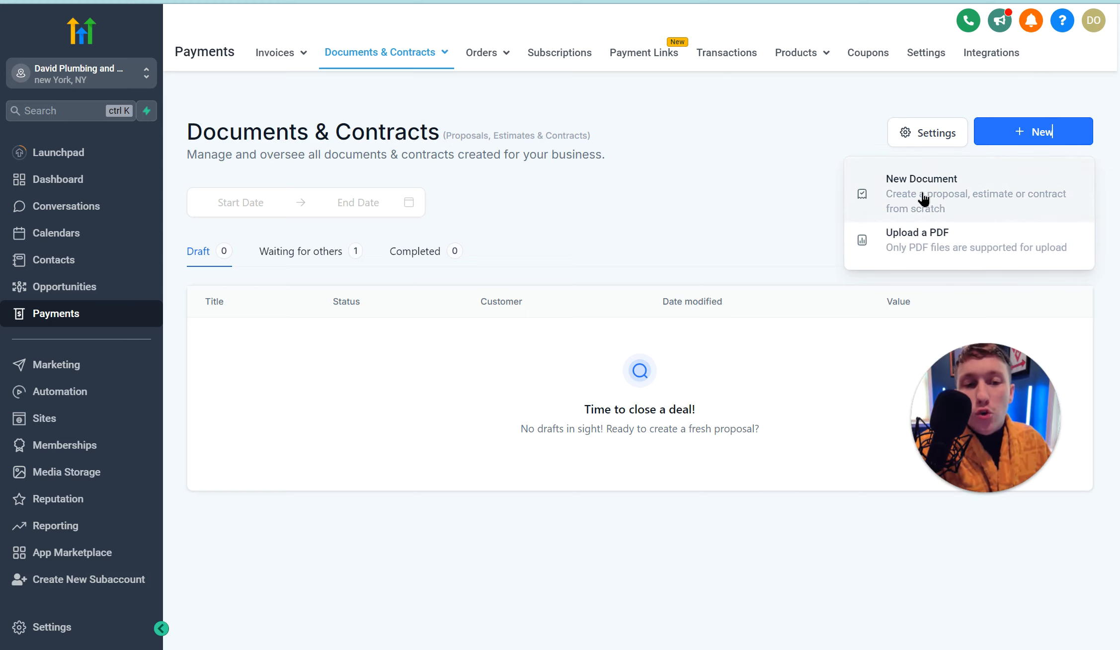
{"action": "left_click", "coordinate": [957, 199]}
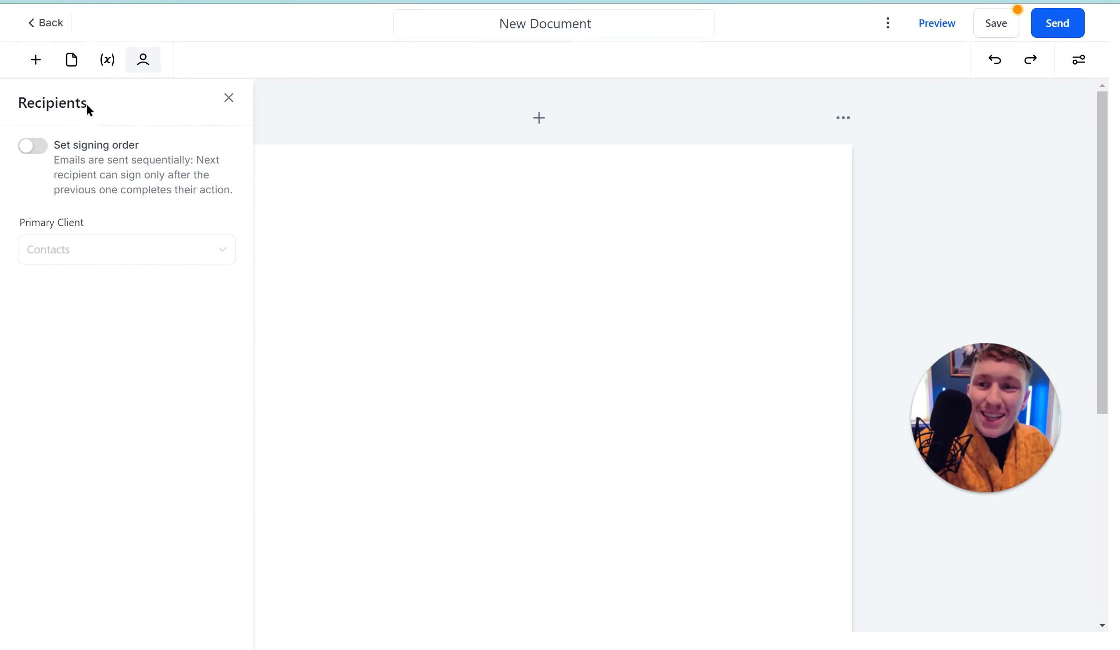
Look through the available elements, the page overview and the document variables of the new document
{"action": "left_click", "coordinate": [42, 69]}
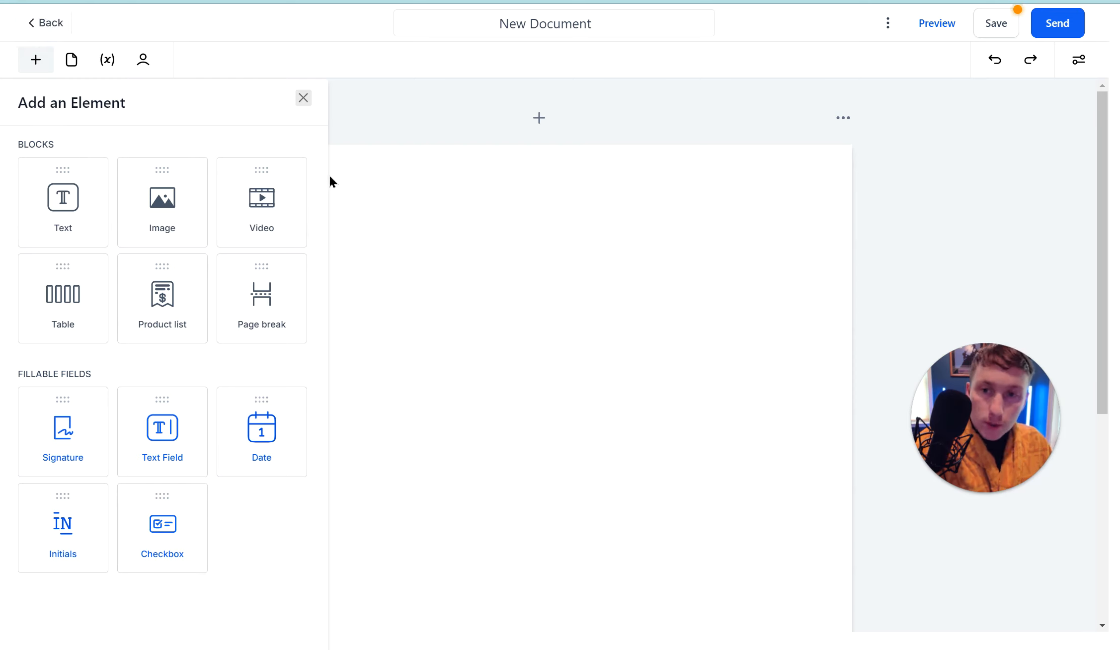
{"action": "left_click", "coordinate": [73, 60]}
{"action": "scroll", "coordinate": [463, 277], "scroll_direction": "down", "scroll_amount": 5}
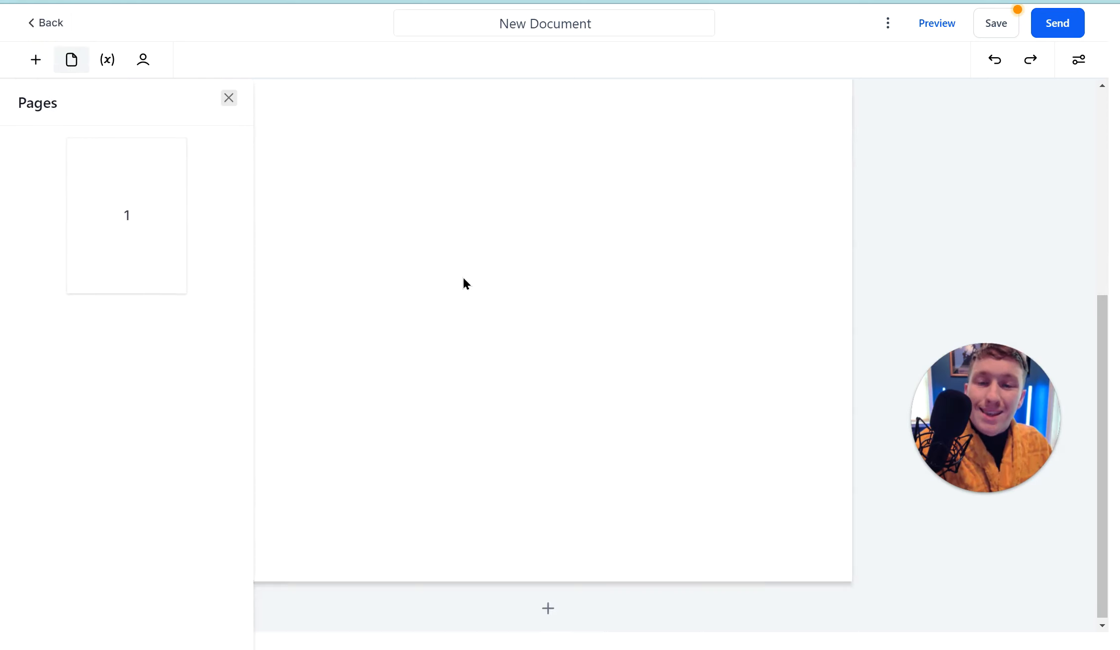
{"action": "scroll", "coordinate": [529, 361], "scroll_direction": "up", "scroll_amount": 2}
{"action": "scroll", "coordinate": [529, 361], "scroll_direction": "up", "scroll_amount": 2}
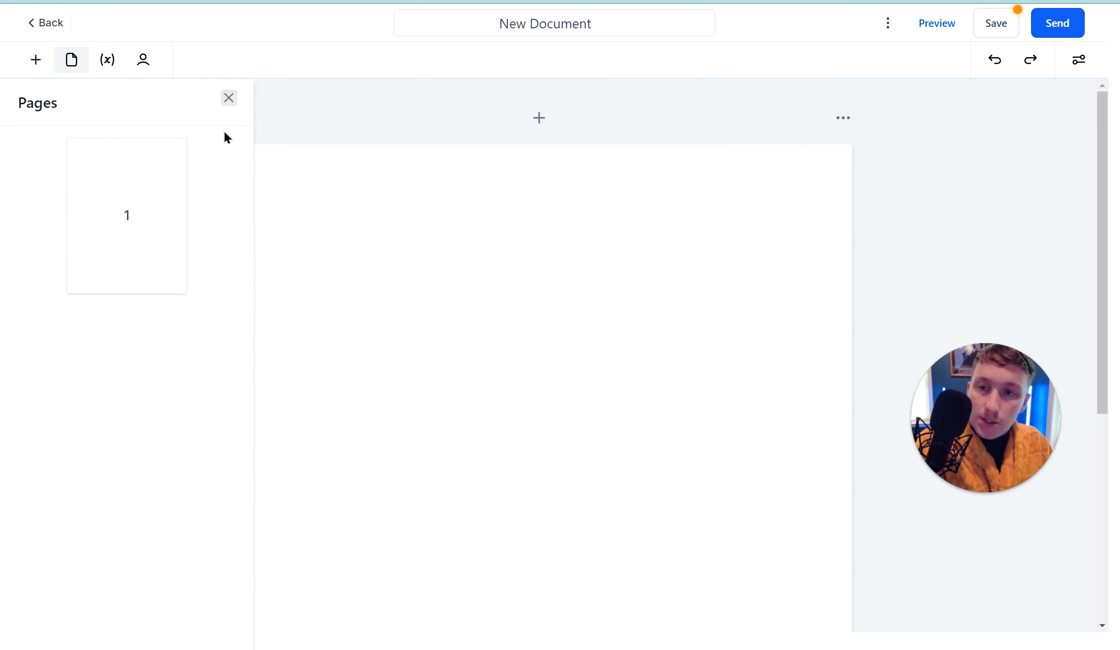
{"action": "left_click", "coordinate": [111, 67]}
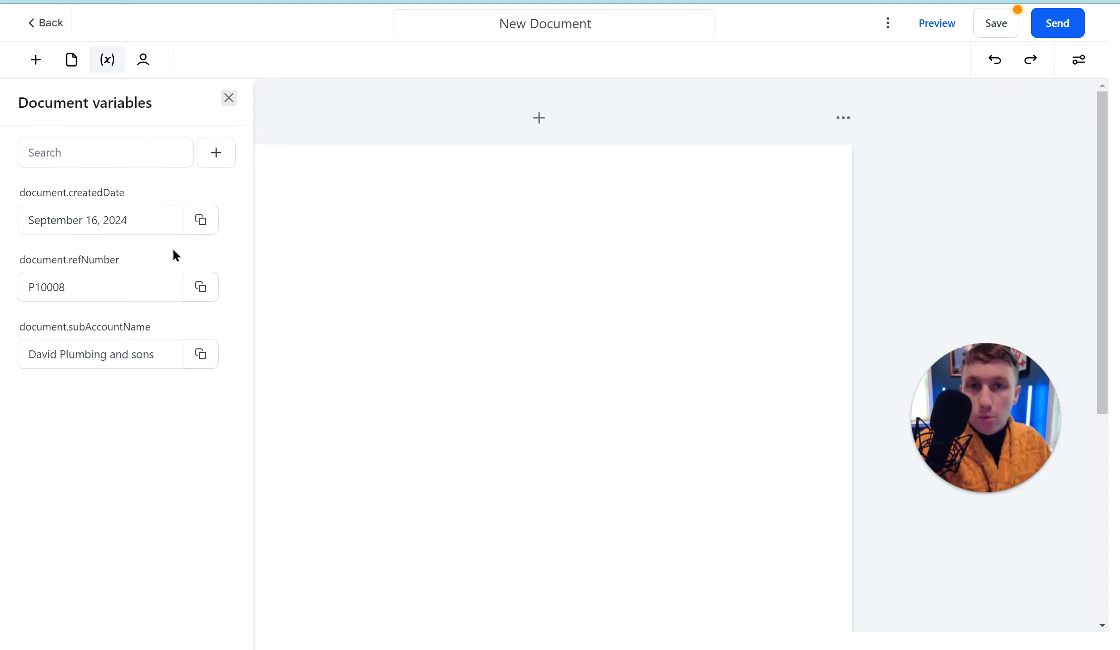
Set the Test contact as the document's primary client and save the document
{"action": "left_click", "coordinate": [148, 67]}
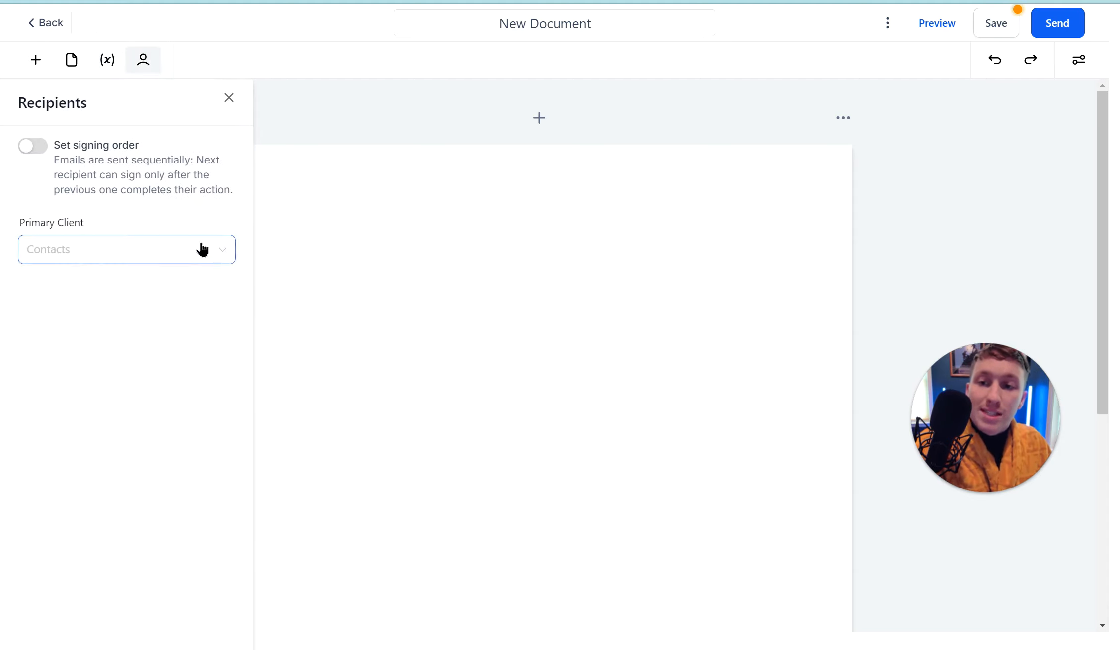
{"action": "left_click", "coordinate": [200, 248]}
{"action": "left_click", "coordinate": [162, 297]}
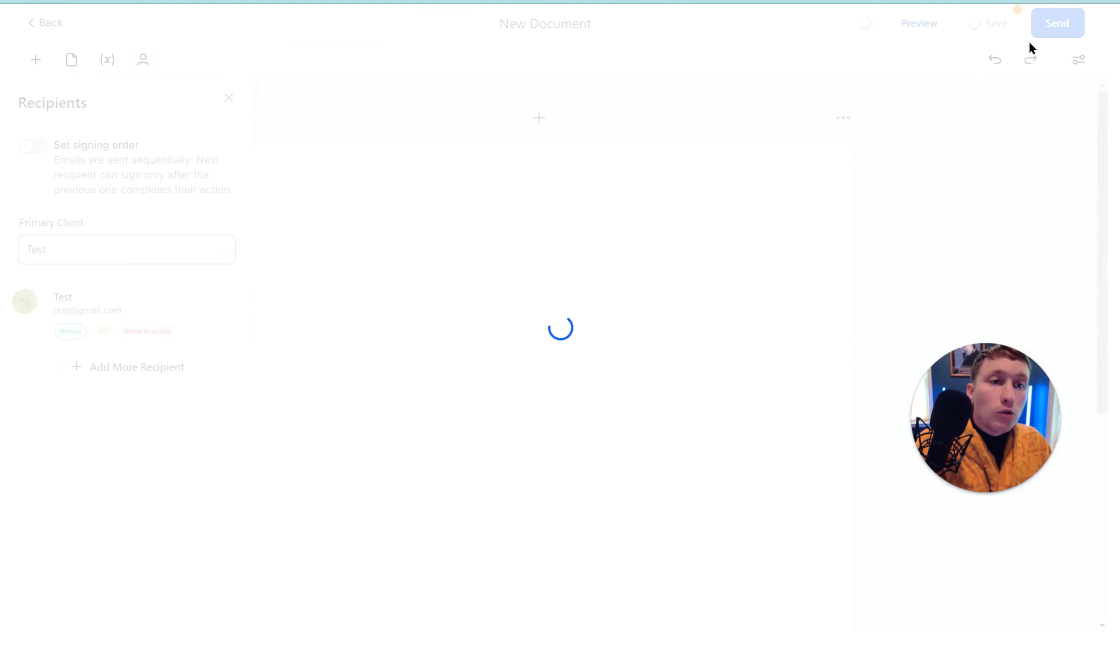
{"action": "left_click", "coordinate": [1091, 34]}
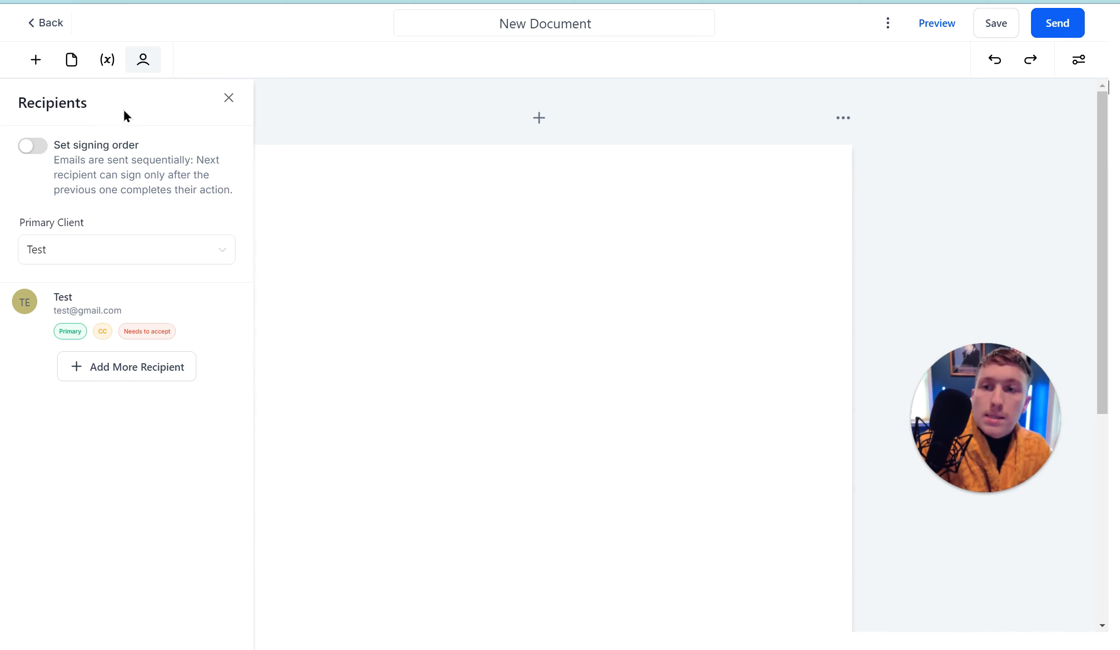
Add a text block at the top of the page, with the client's first name and the word "Contract" as its heading
{"action": "left_click", "coordinate": [33, 70]}
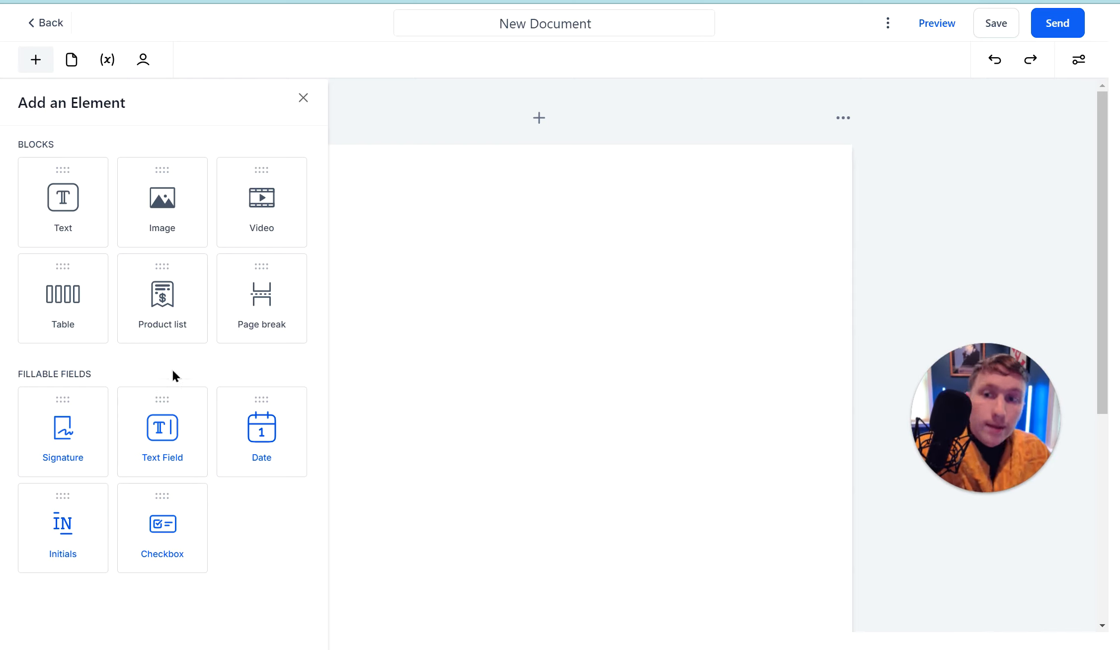
{"action": "left_click_drag", "start_coordinate": [70, 223], "coordinate": [615, 231]}
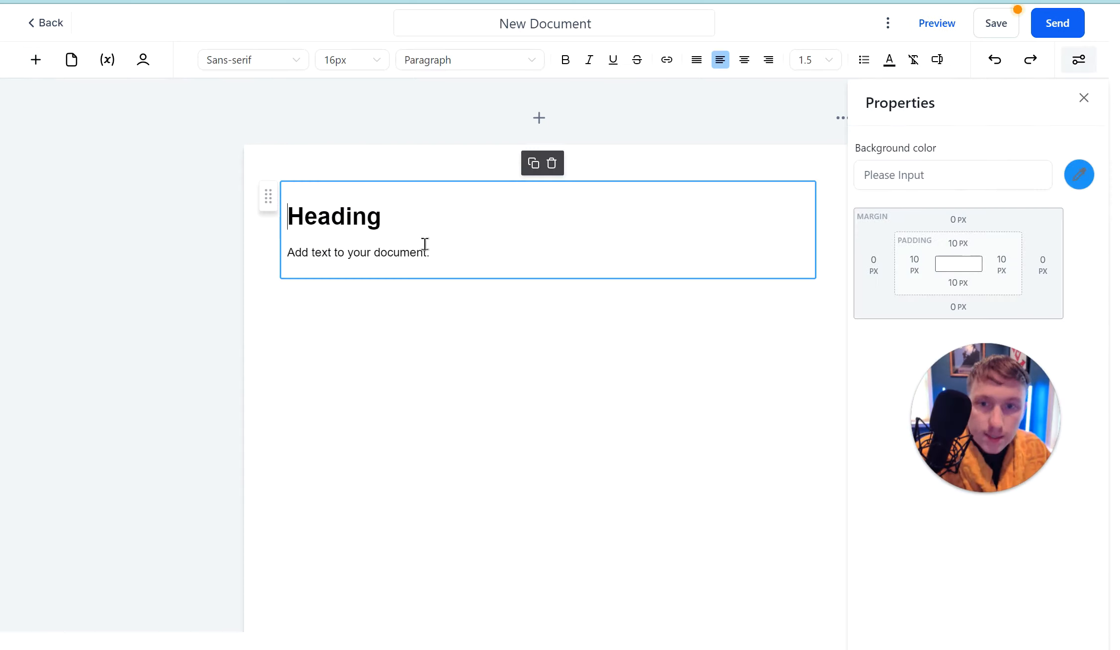
{"action": "left_click", "coordinate": [415, 220]}
{"action": "left_click_drag", "start_coordinate": [415, 220], "coordinate": [291, 223]}
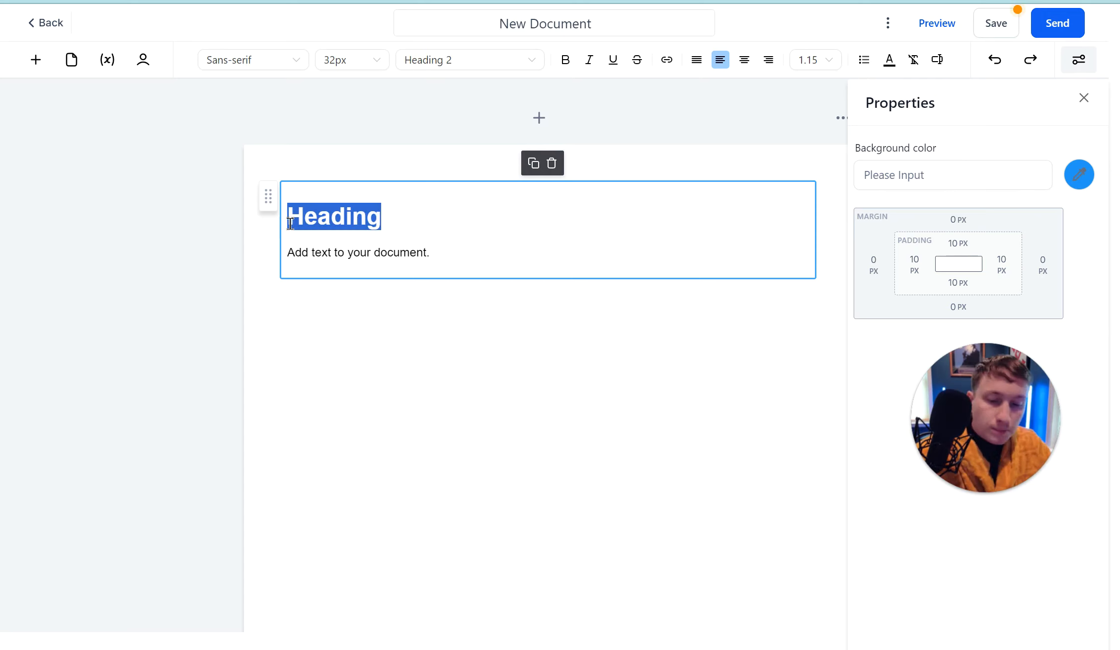
{"action": "type", "text": "Johns "}
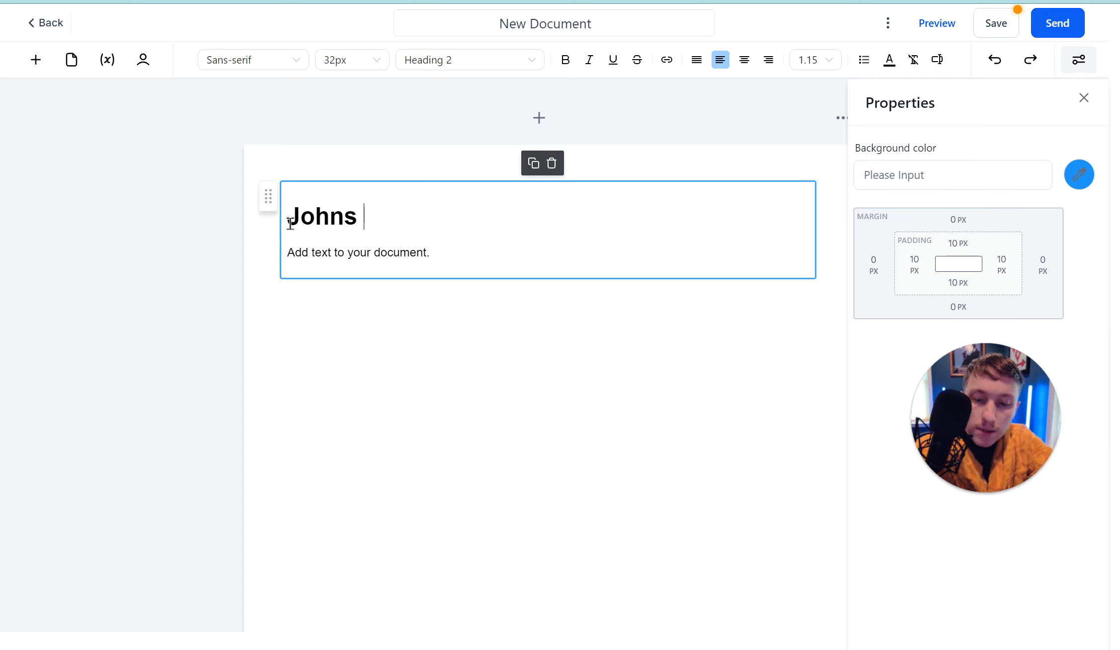
{"action": "type", "text": "COntract"}
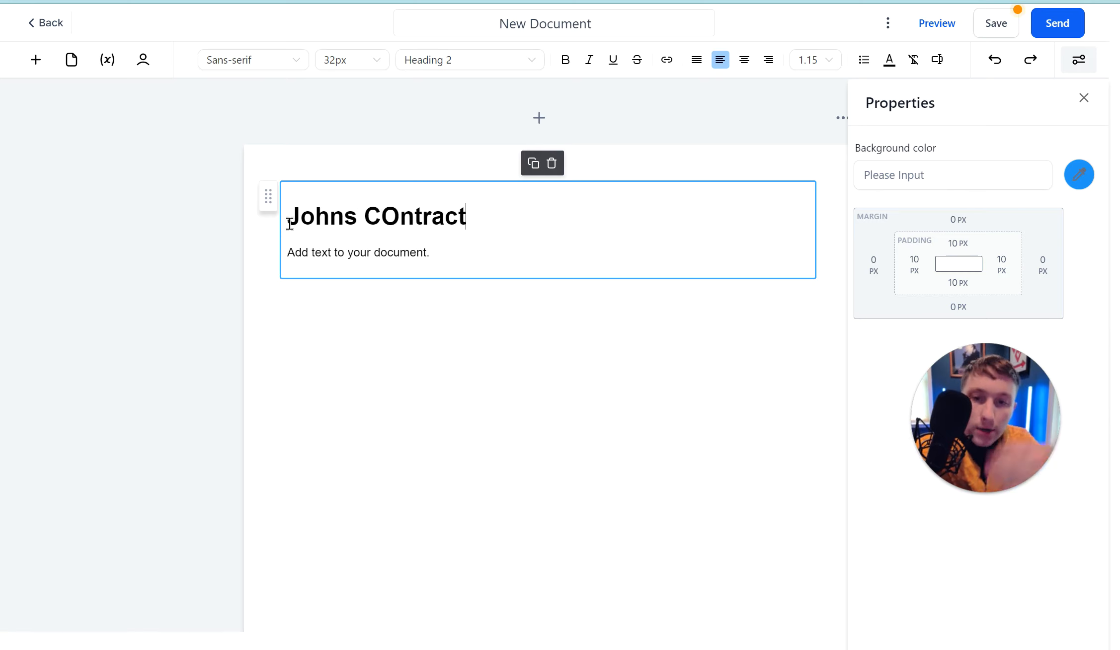
{"action": "left_click", "coordinate": [398, 220]}
{"action": "key", "text": "BackSpace"}
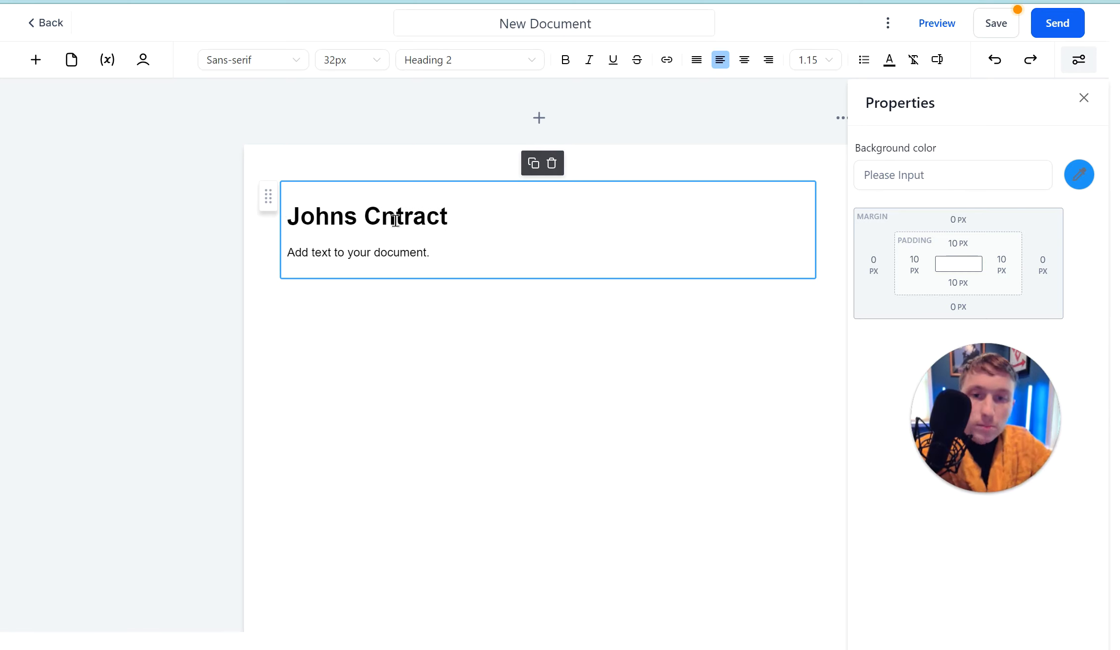
{"action": "type", "text": "o"}
Replace the placeholder text under the heading with the two lines "Sop" and "Payment"
{"action": "left_click_drag", "start_coordinate": [435, 252], "coordinate": [284, 254]}
{"action": "type", "text": "Sop"}
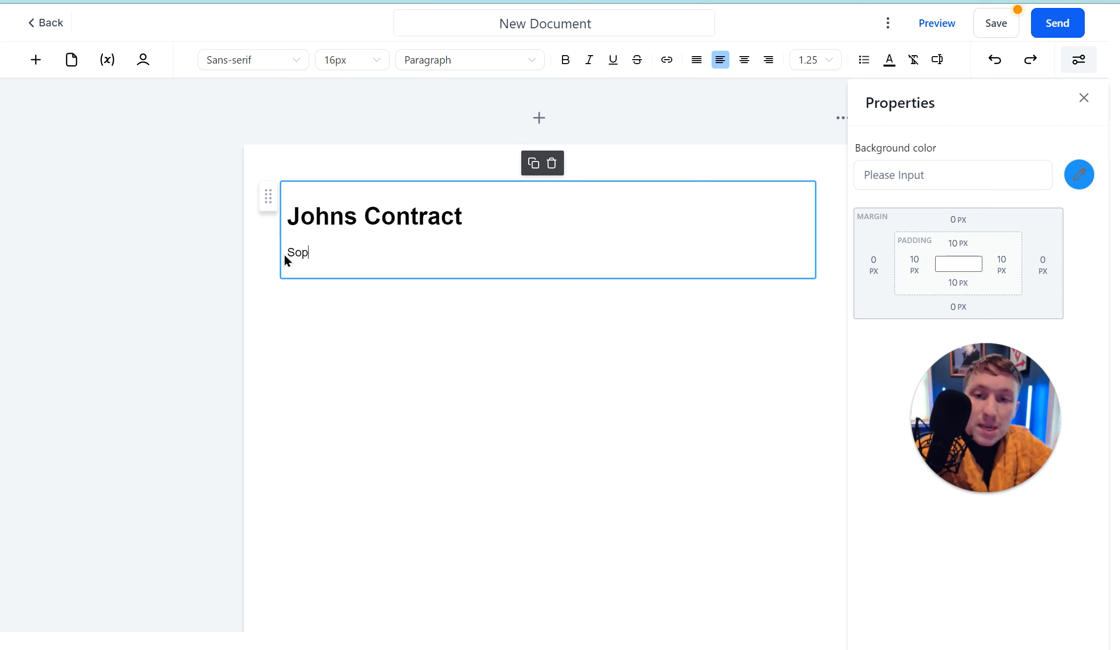
{"action": "key", "text": "Return"}
{"action": "type", "text": "Payment"}
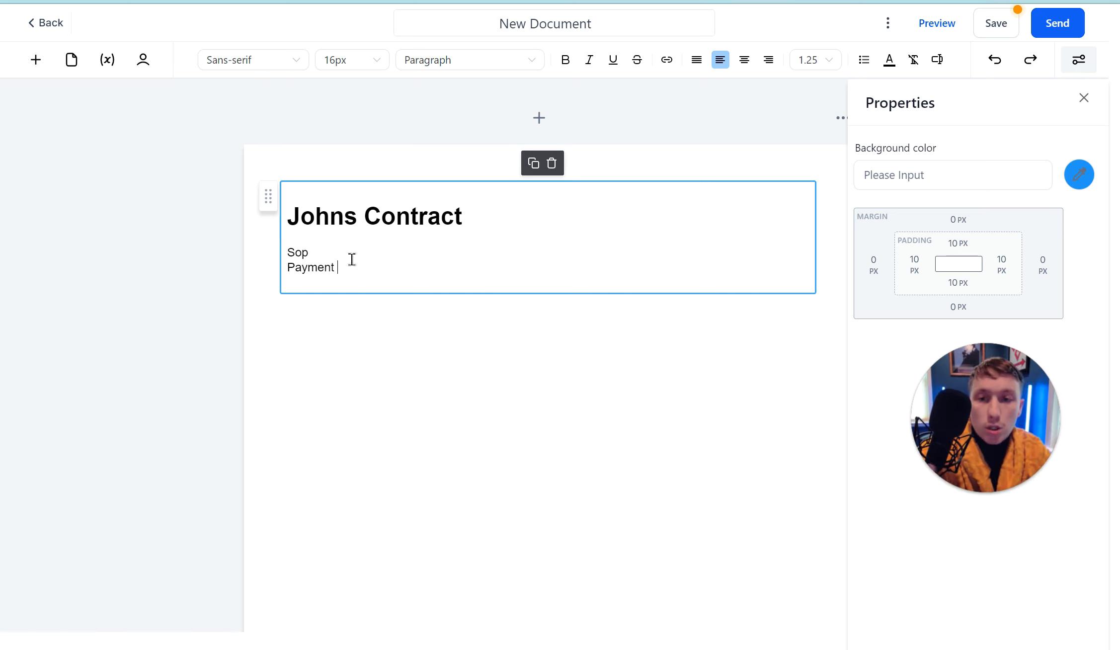
Add a product list block below the text block
{"action": "left_click", "coordinate": [36, 59]}
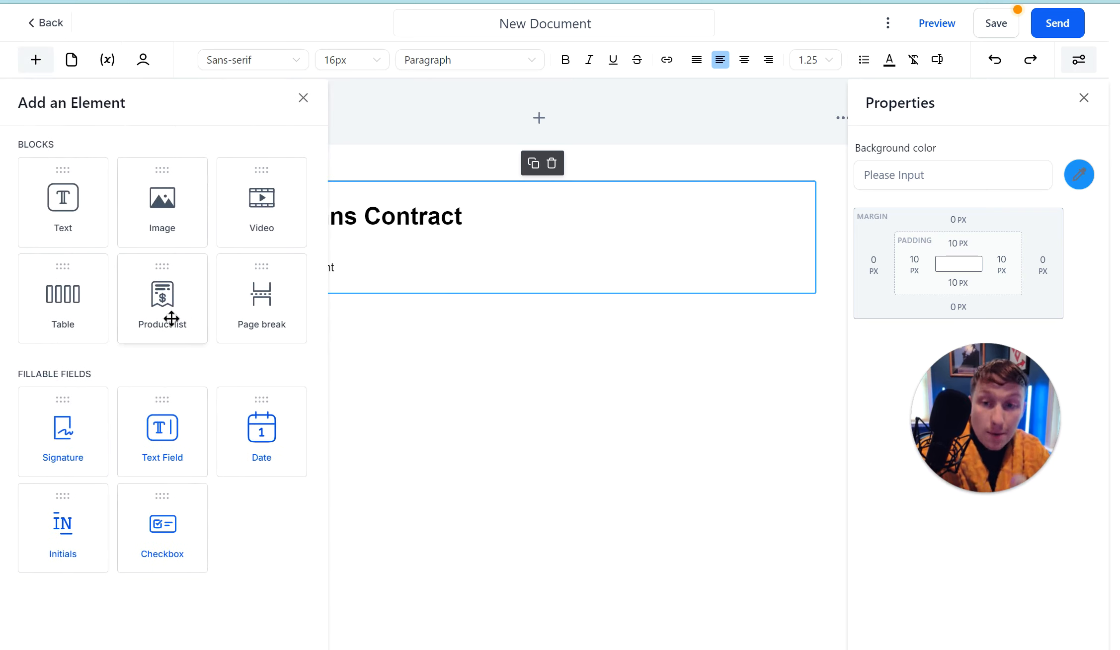
{"action": "left_click_drag", "start_coordinate": [167, 315], "coordinate": [410, 286]}
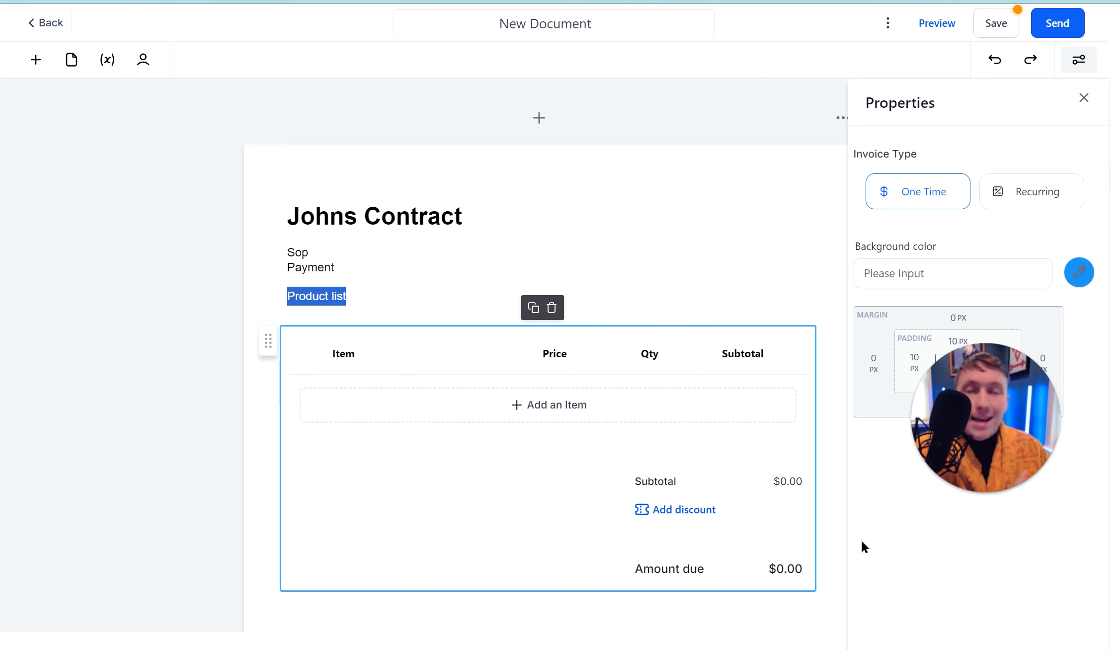
Check which existing products can be added as items to the product list, and cancel without adding one
{"action": "left_click", "coordinate": [559, 408]}
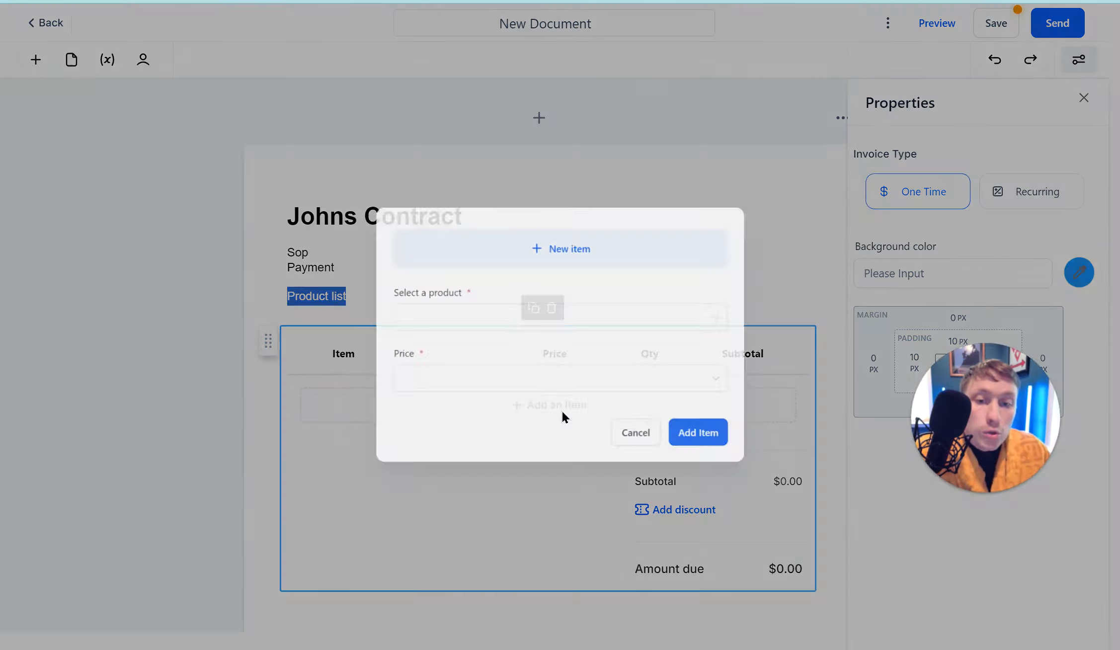
{"action": "left_click", "coordinate": [485, 310]}
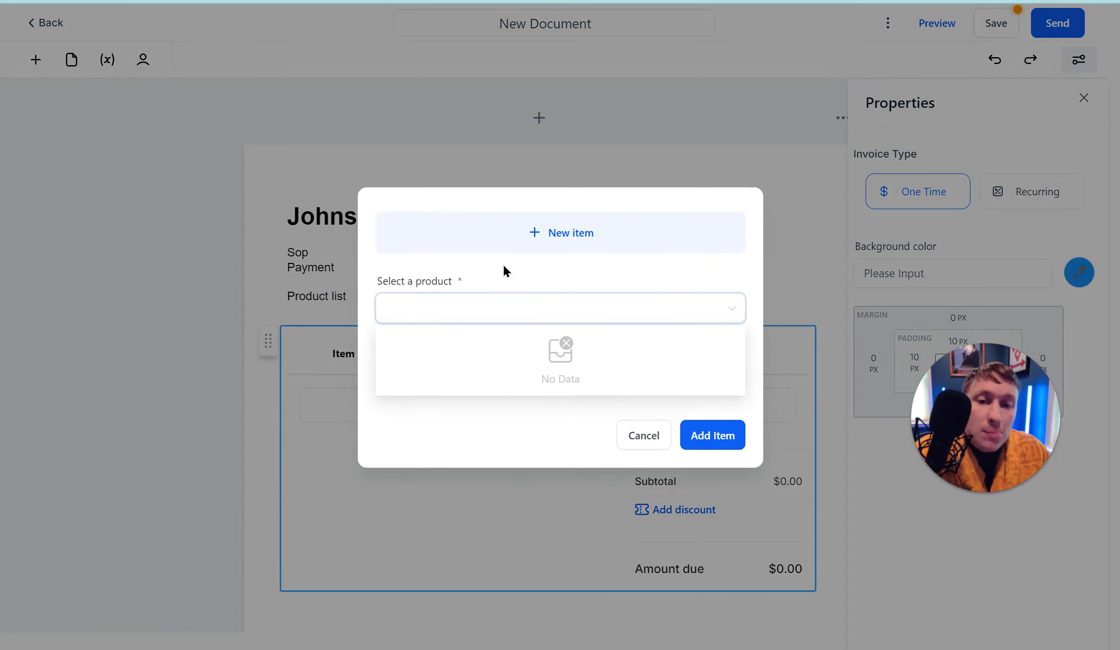
{"action": "left_click", "coordinate": [660, 442]}
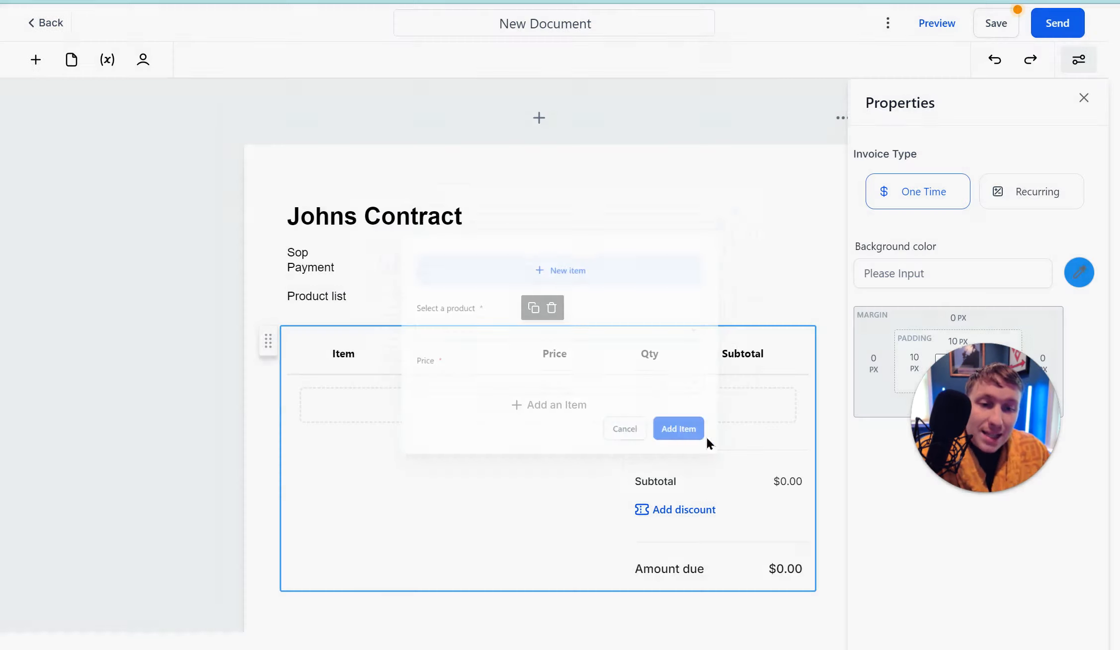
{"action": "scroll", "coordinate": [543, 368], "scroll_direction": "down", "scroll_amount": 4}
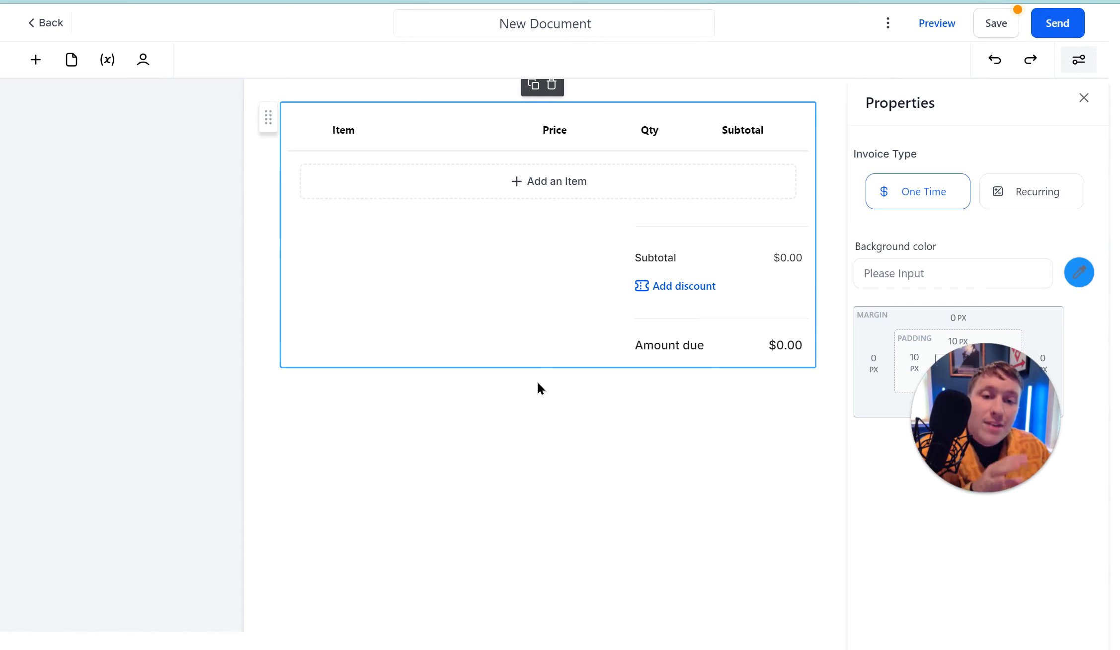
{"action": "scroll", "coordinate": [537, 381], "scroll_direction": "up", "scroll_amount": 4}
{"action": "scroll", "coordinate": [551, 361], "scroll_direction": "down", "scroll_amount": 6}
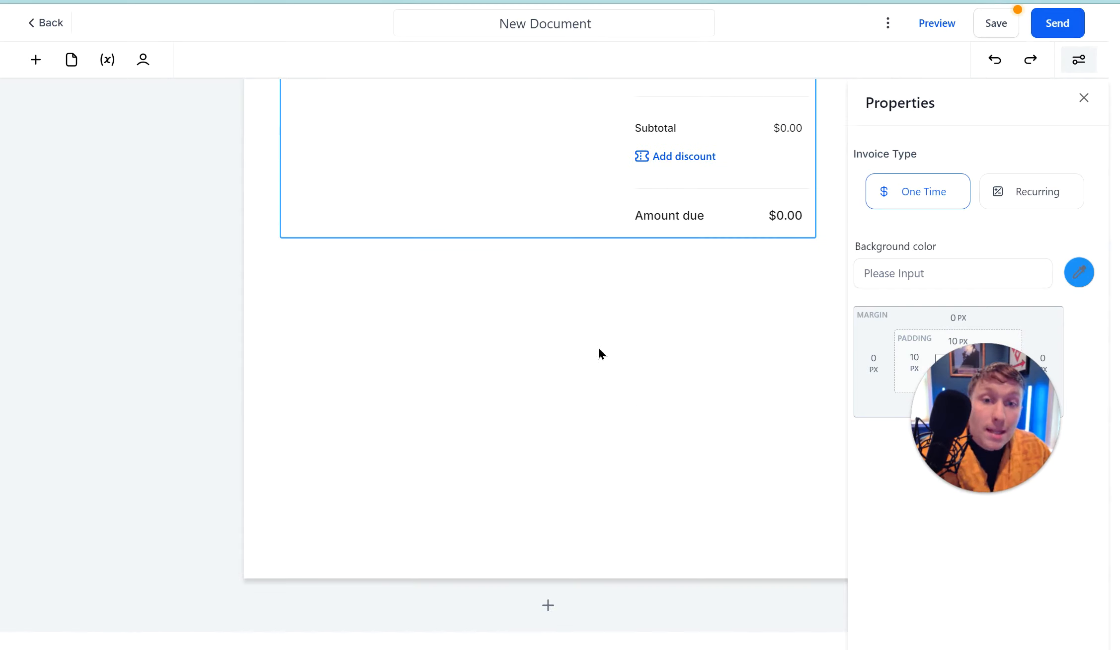
{"action": "scroll", "coordinate": [594, 363], "scroll_direction": "up", "scroll_amount": 6}
{"action": "scroll", "coordinate": [517, 355], "scroll_direction": "down", "scroll_amount": 6}
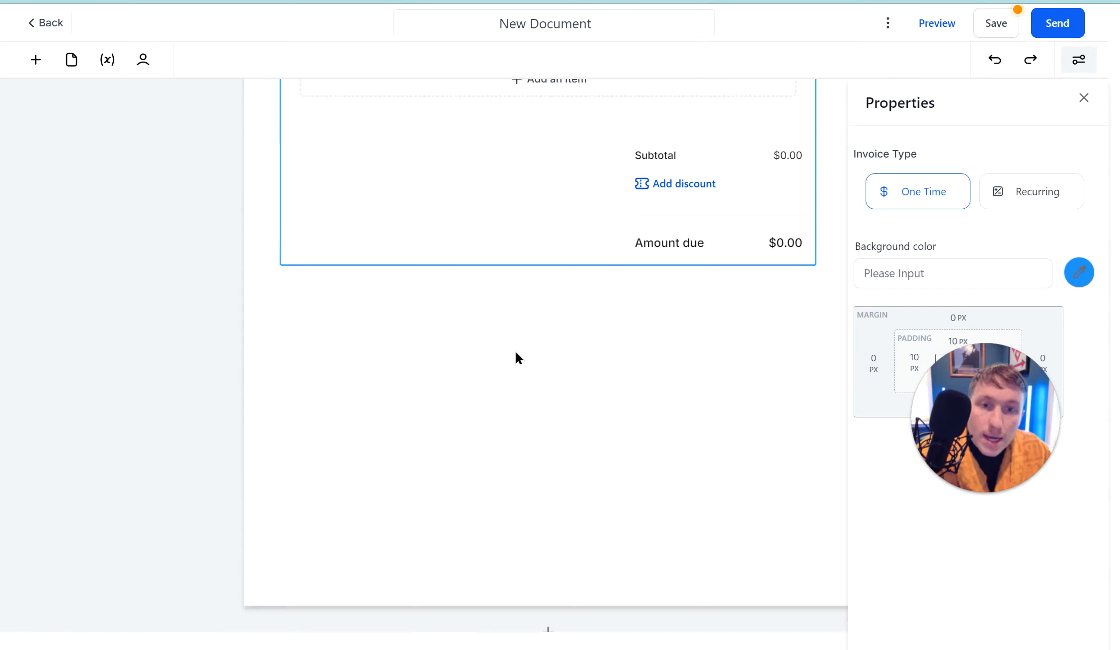
{"action": "scroll", "coordinate": [515, 351], "scroll_direction": "down", "scroll_amount": 1}
{"action": "scroll", "coordinate": [520, 370], "scroll_direction": "up", "scroll_amount": 6}
{"action": "scroll", "coordinate": [520, 365], "scroll_direction": "down", "scroll_amount": 6}
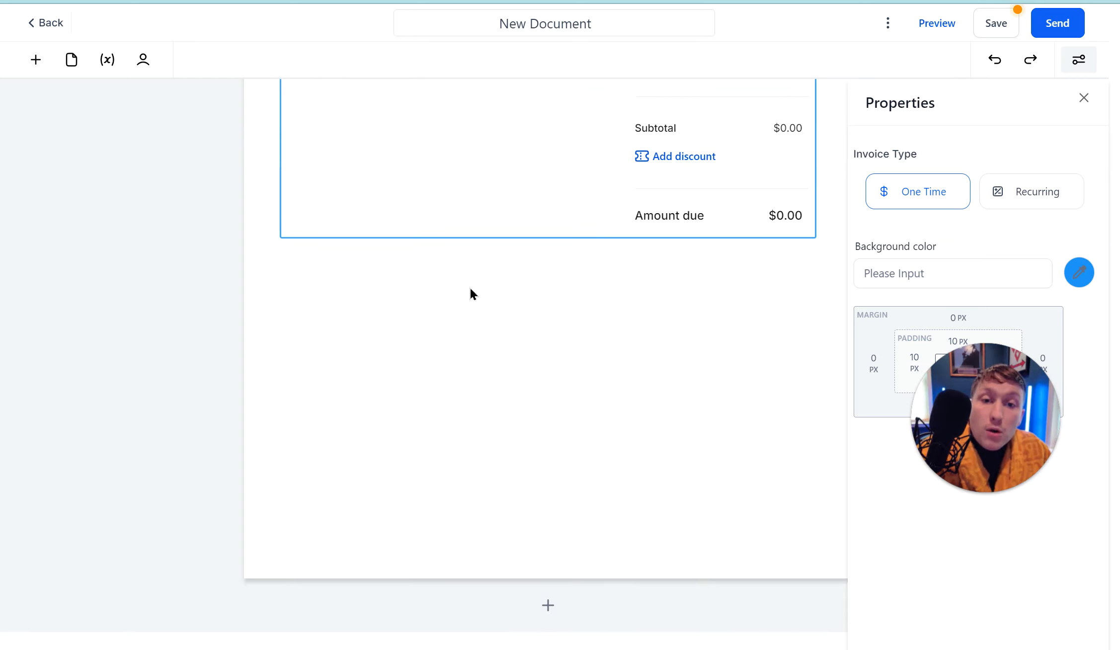
{"action": "scroll", "coordinate": [470, 288], "scroll_direction": "up", "scroll_amount": 6}
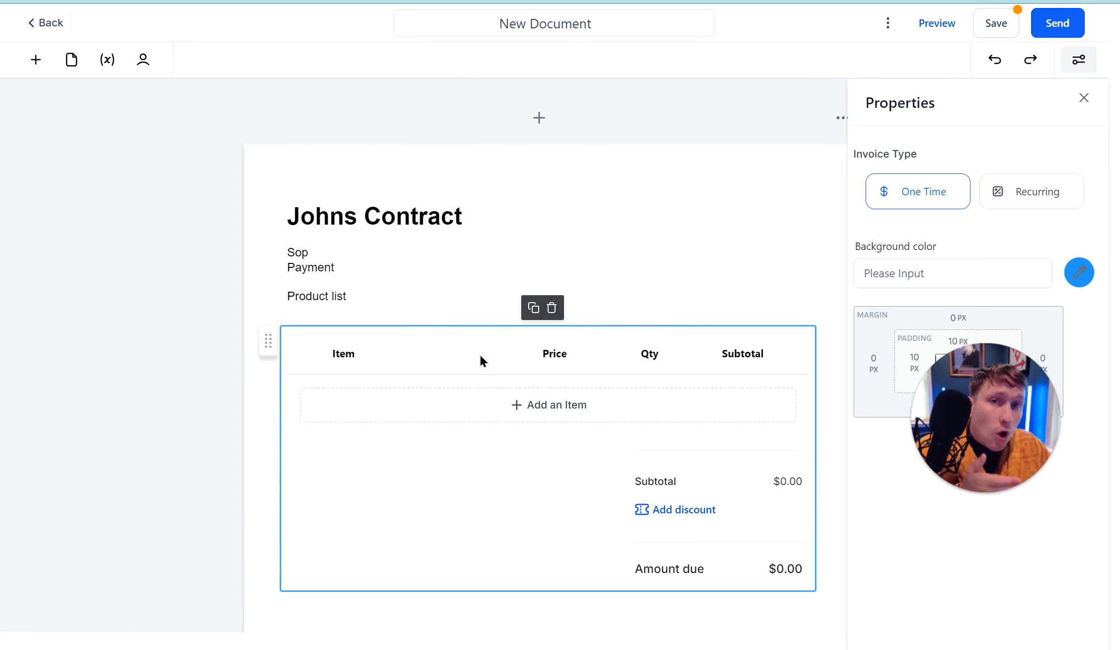
{"action": "scroll", "coordinate": [486, 365], "scroll_direction": "down", "scroll_amount": 6}
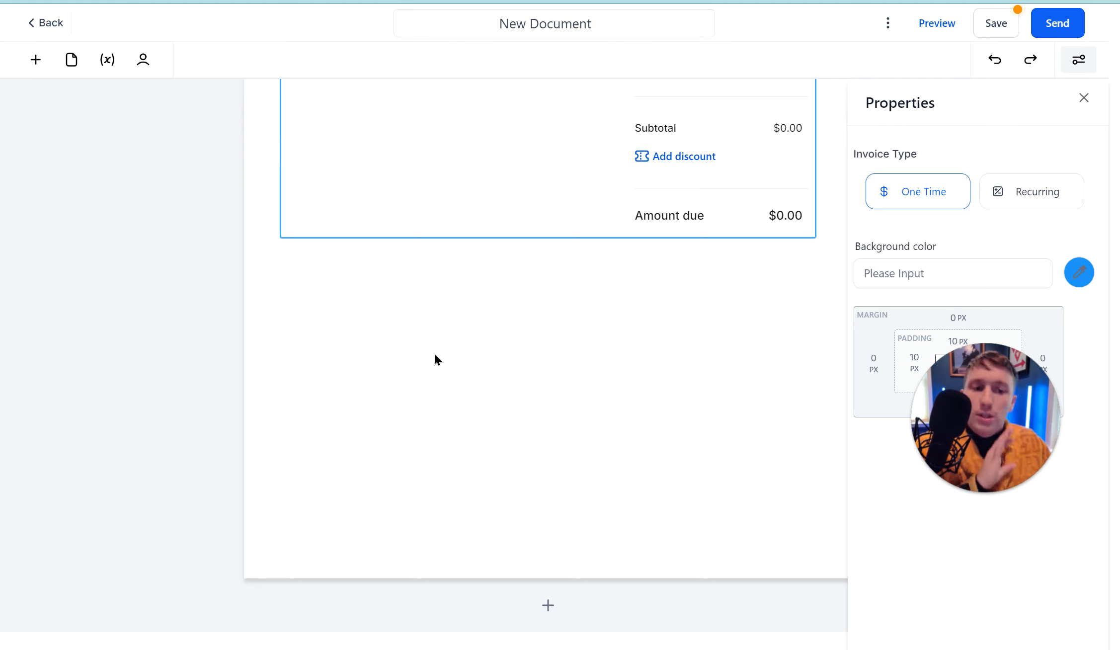
{"action": "scroll", "coordinate": [502, 398], "scroll_direction": "up", "scroll_amount": 6}
{"action": "scroll", "coordinate": [507, 402], "scroll_direction": "down", "scroll_amount": 6}
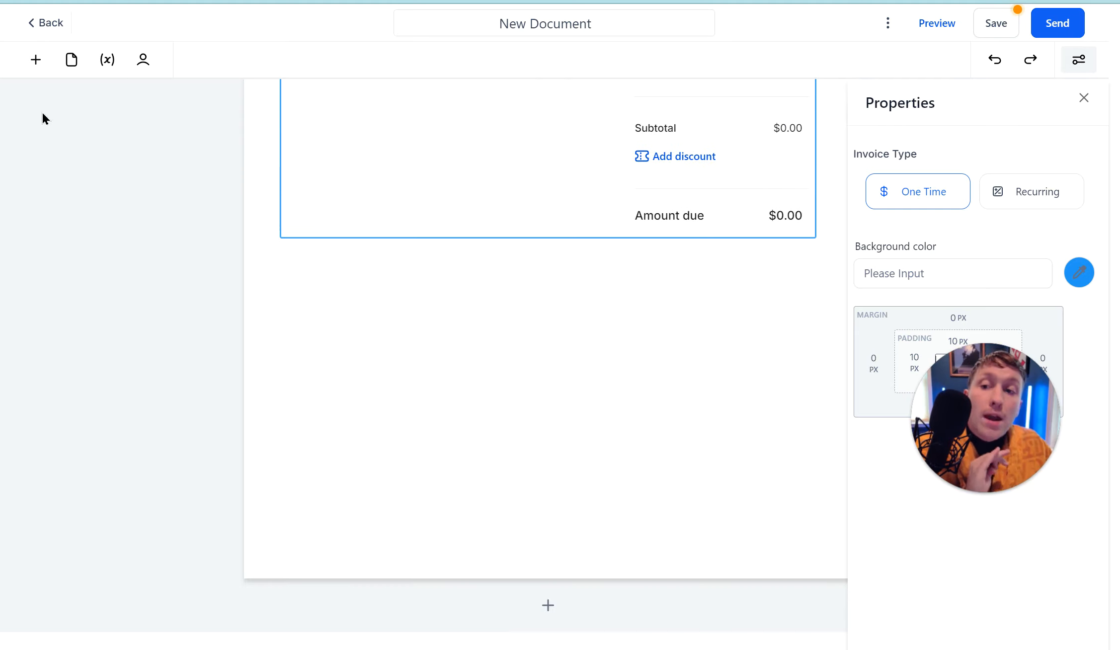
Add a text block below the product list and remove its heading text
{"action": "left_click", "coordinate": [37, 60]}
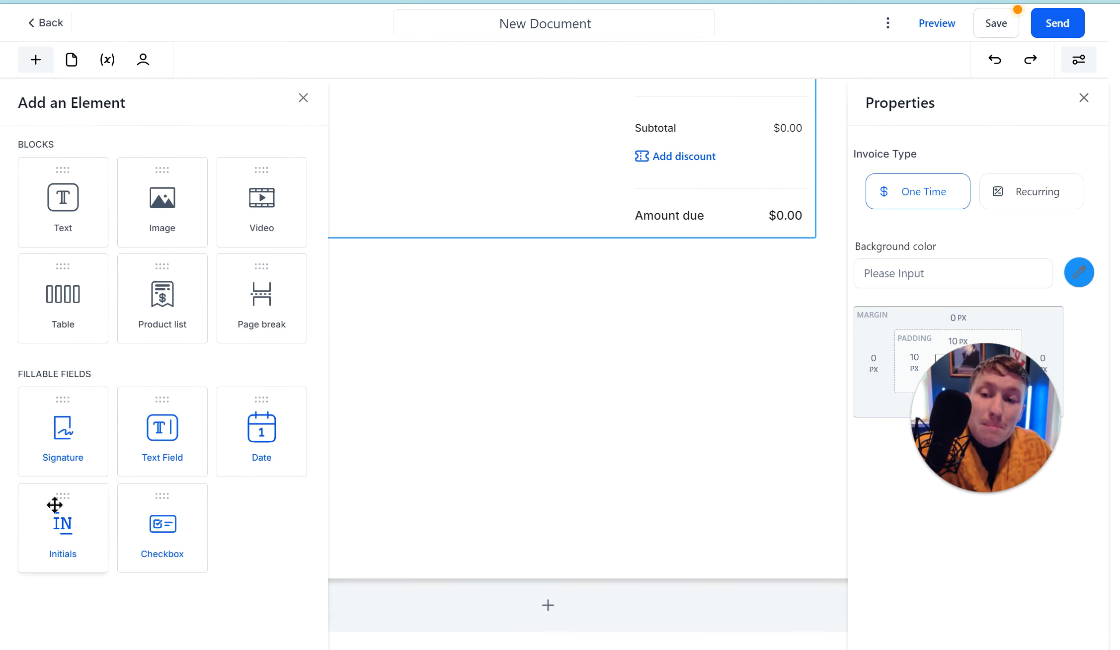
{"action": "left_click_drag", "start_coordinate": [77, 227], "coordinate": [288, 279]}
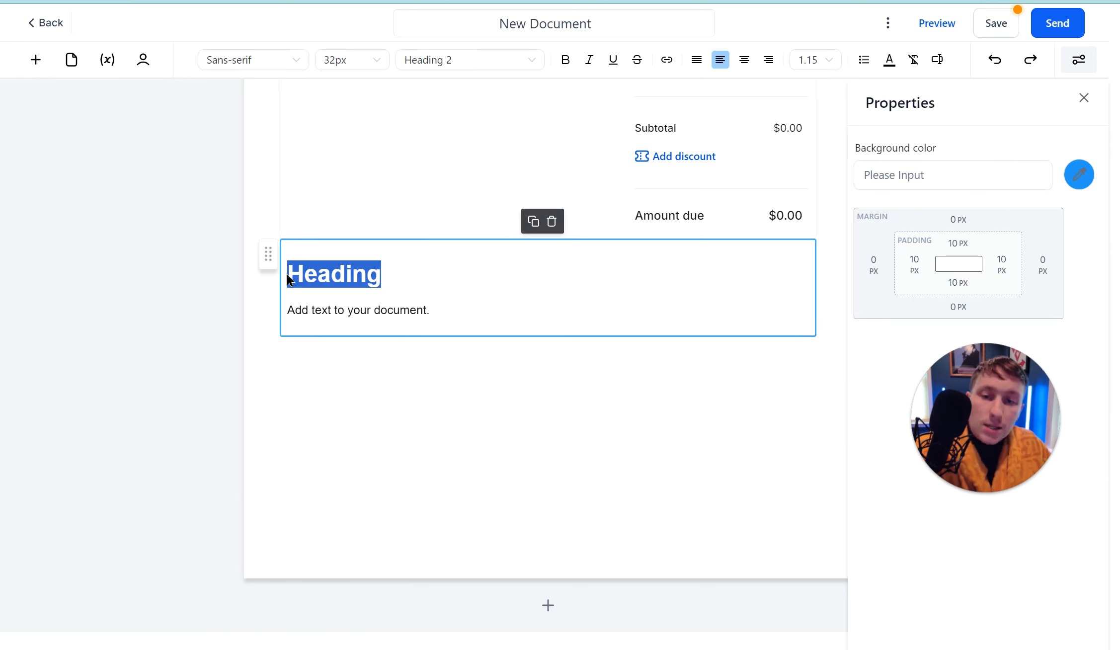
{"action": "key", "text": "BackSpace"}
Replace the new block's placeholder text with the lines "name", "signature" and "date signed", separated by blank lines
{"action": "left_click_drag", "start_coordinate": [470, 301], "coordinate": [289, 317]}
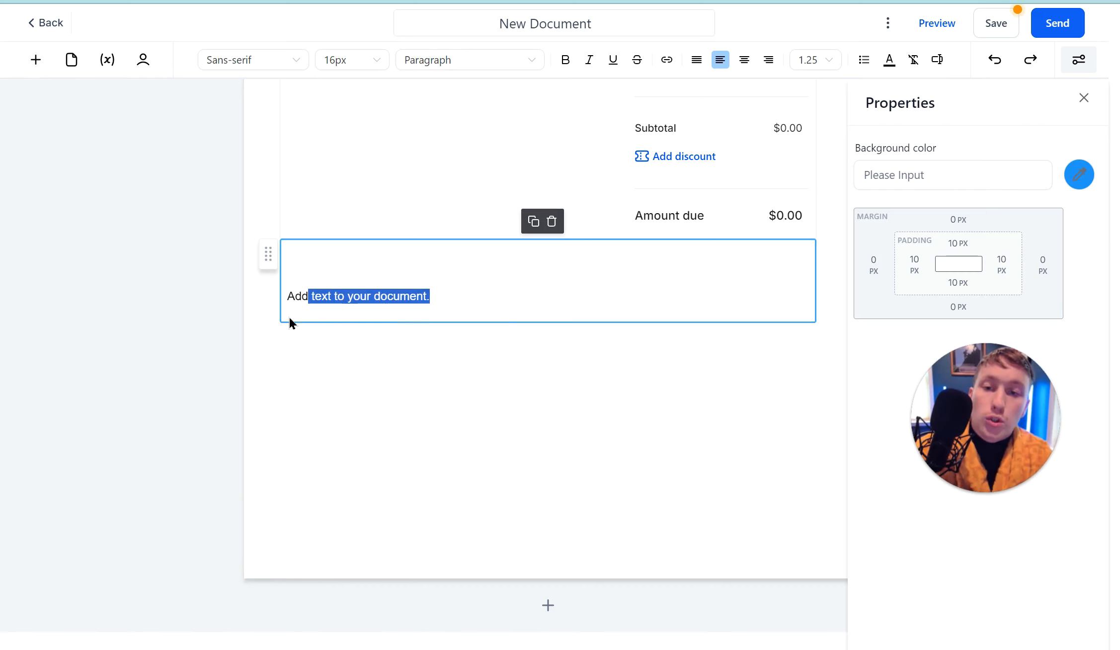
{"action": "type", "text": "name"}
{"action": "key", "text": "Return"}
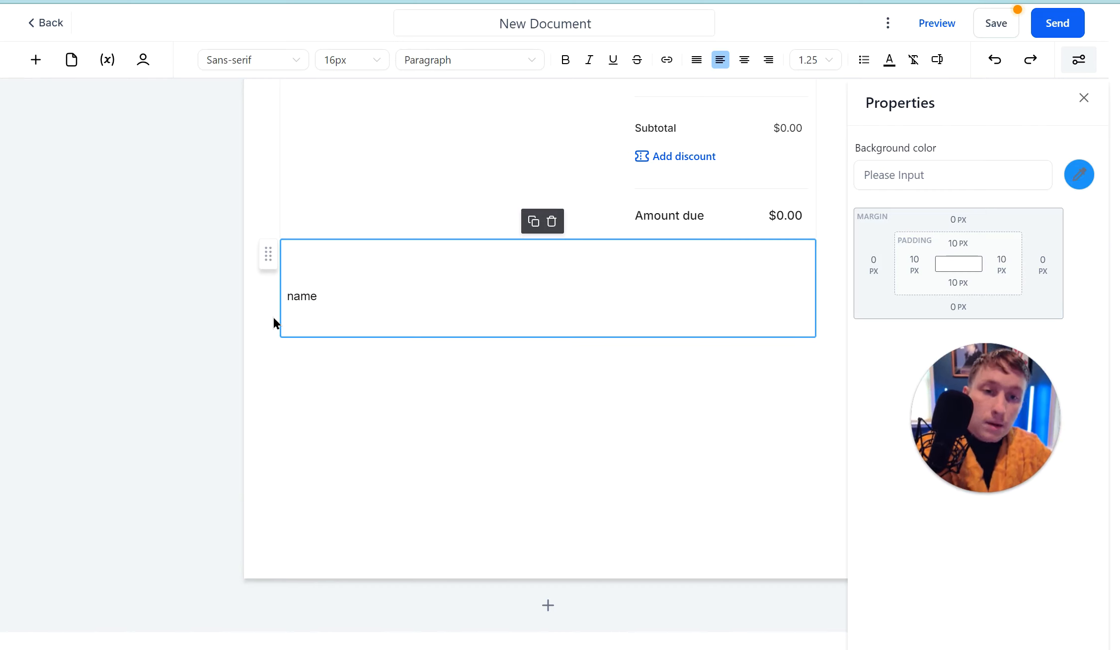
{"action": "key", "text": "Return"}
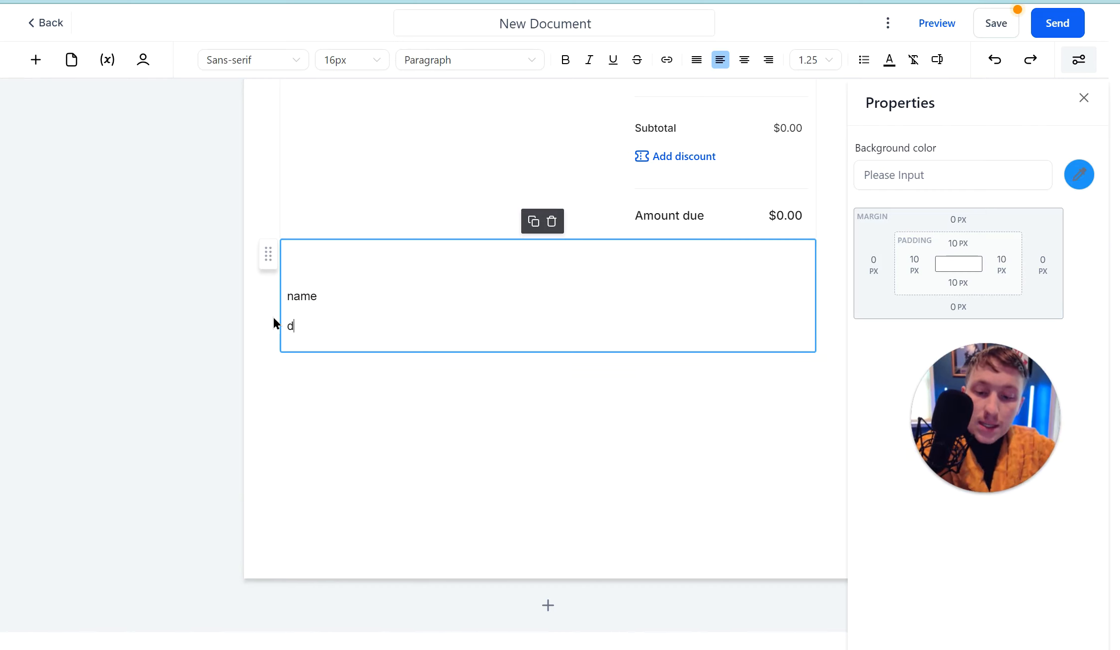
{"action": "type", "text": "signature"}
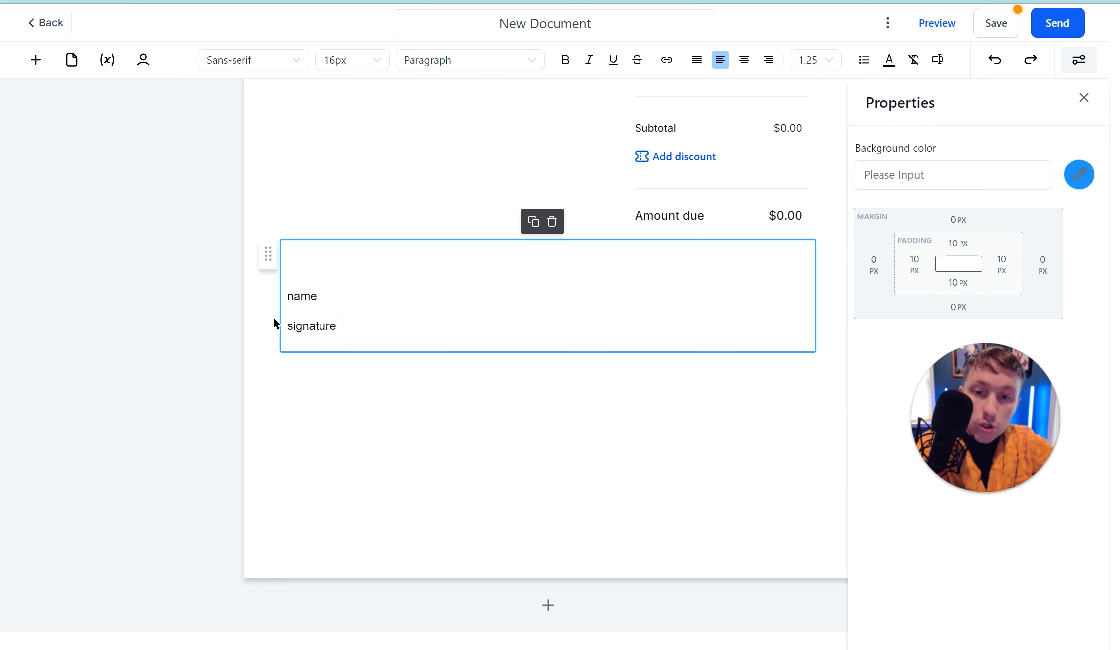
{"action": "key", "text": "Return"}
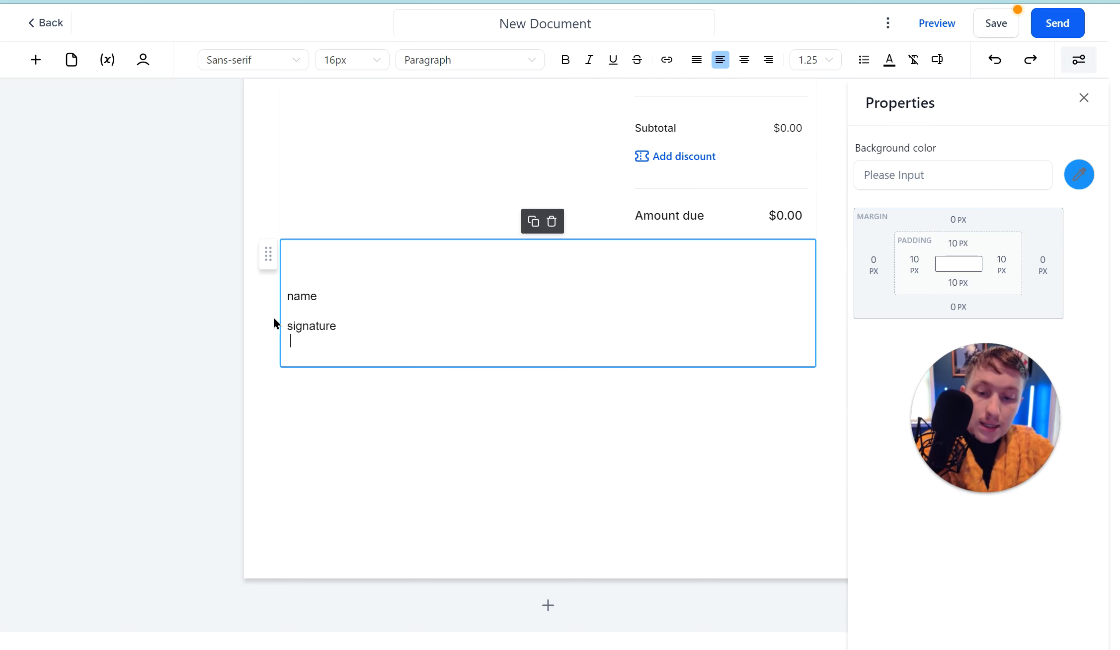
{"action": "key", "text": "Return"}
{"action": "key", "text": "BackSpace"}
{"action": "type", "text": "da"}
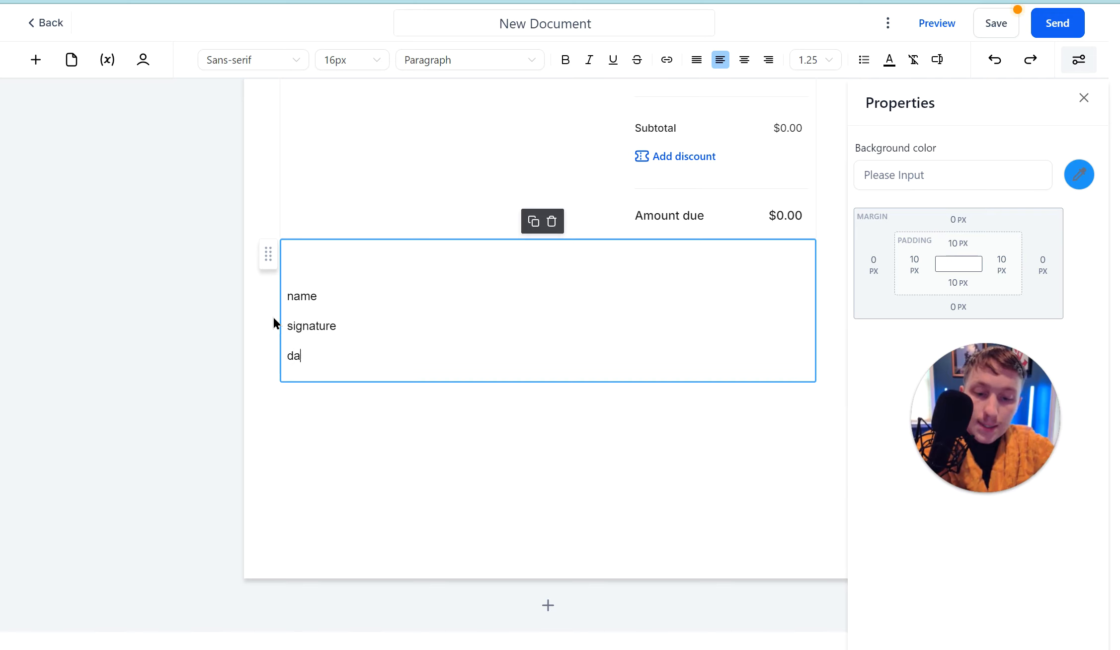
{"action": "type", "text": "te signed"}
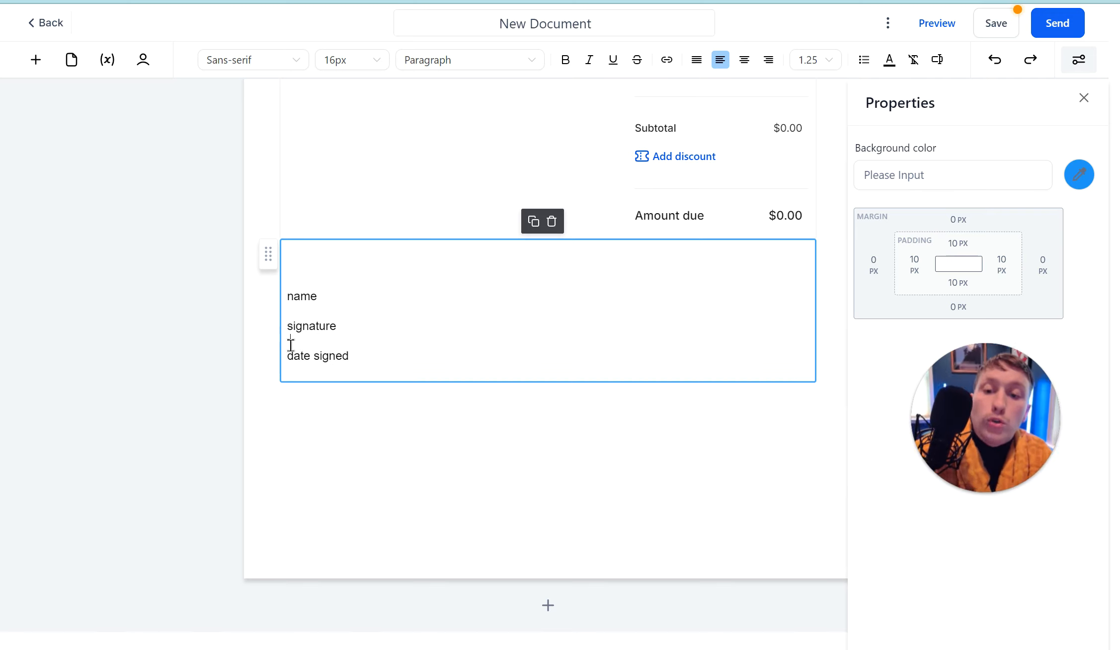
Add a fillable signature field and position it beside the "signature" label
{"action": "left_click", "coordinate": [35, 58]}
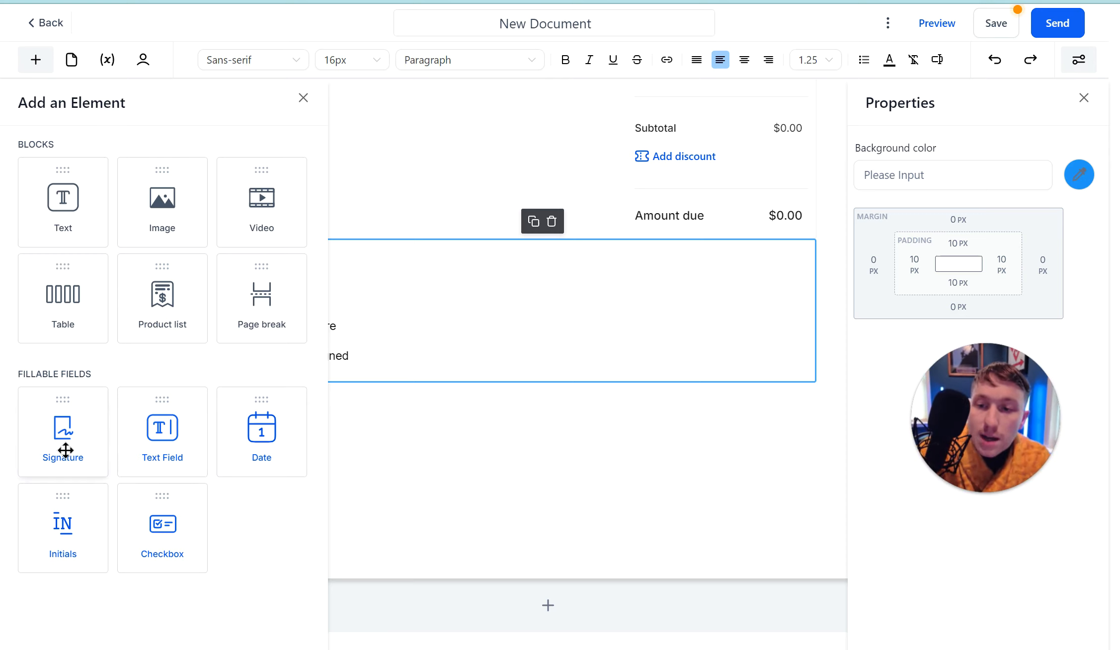
{"action": "mouse_move", "coordinate": [67, 448]}
{"action": "left_mouse_down"}
{"action": "mouse_move", "coordinate": [450, 365]}
{"action": "mouse_move", "coordinate": [417, 325]}
{"action": "left_mouse_up"}
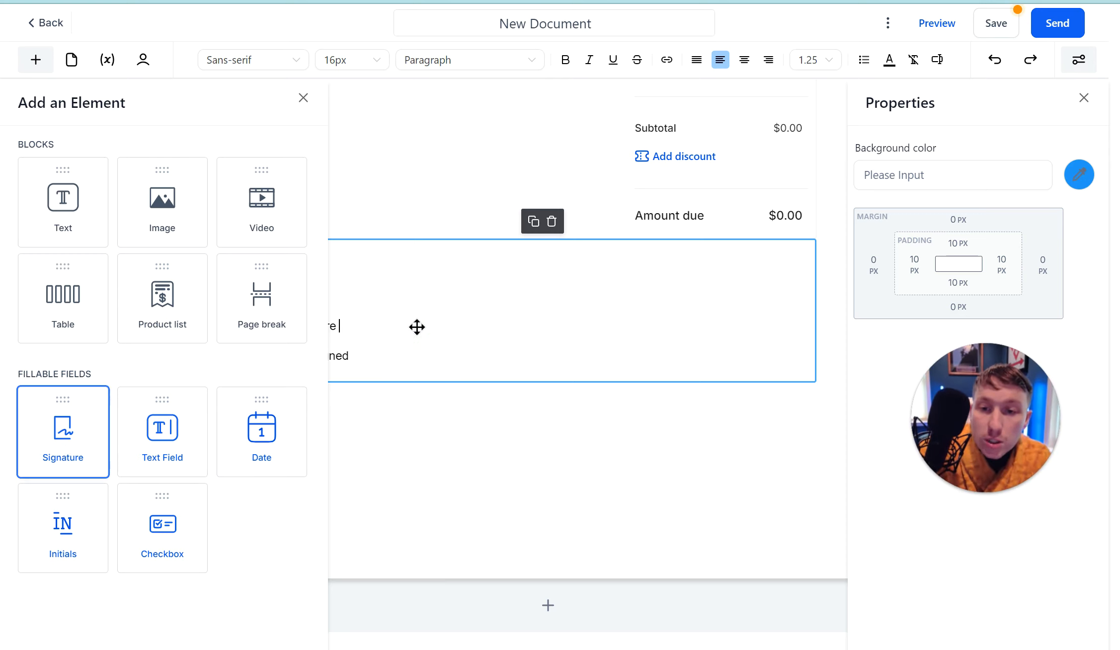
{"action": "mouse_move", "coordinate": [521, 338]}
{"action": "left_mouse_down"}
{"action": "mouse_move", "coordinate": [438, 300]}
{"action": "mouse_move", "coordinate": [518, 317]}
{"action": "mouse_move", "coordinate": [462, 329]}
{"action": "left_mouse_up"}
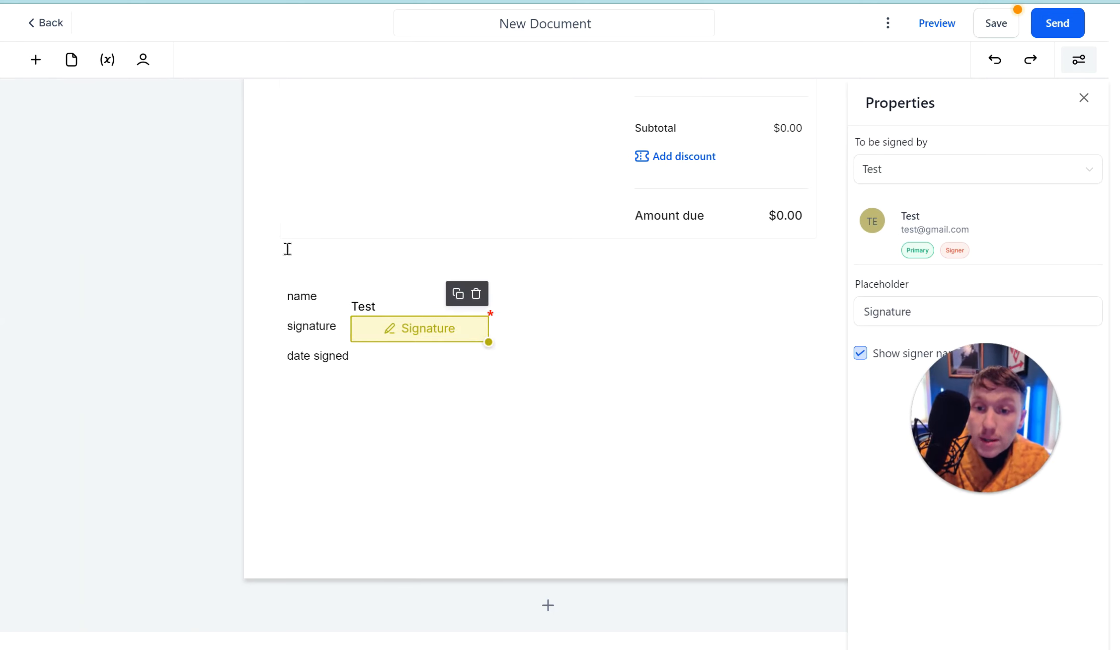
Add a fillable text field and position it beside the "name" label
{"action": "left_click", "coordinate": [36, 64]}
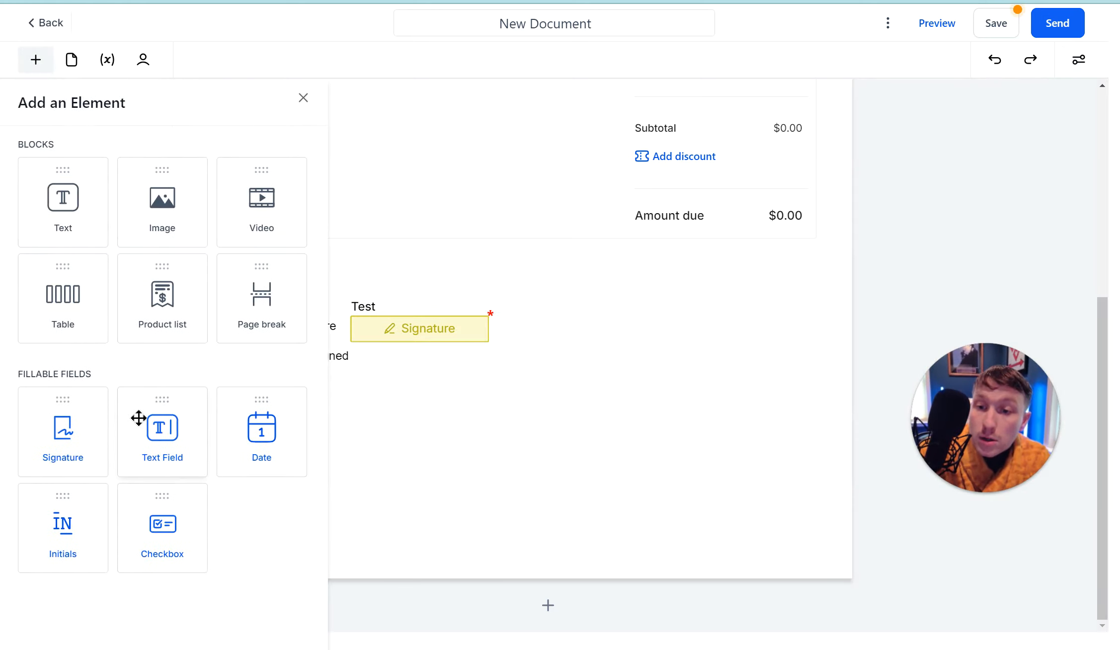
{"action": "left_click_drag", "start_coordinate": [179, 437], "coordinate": [425, 296]}
{"action": "left_click", "coordinate": [530, 312]}
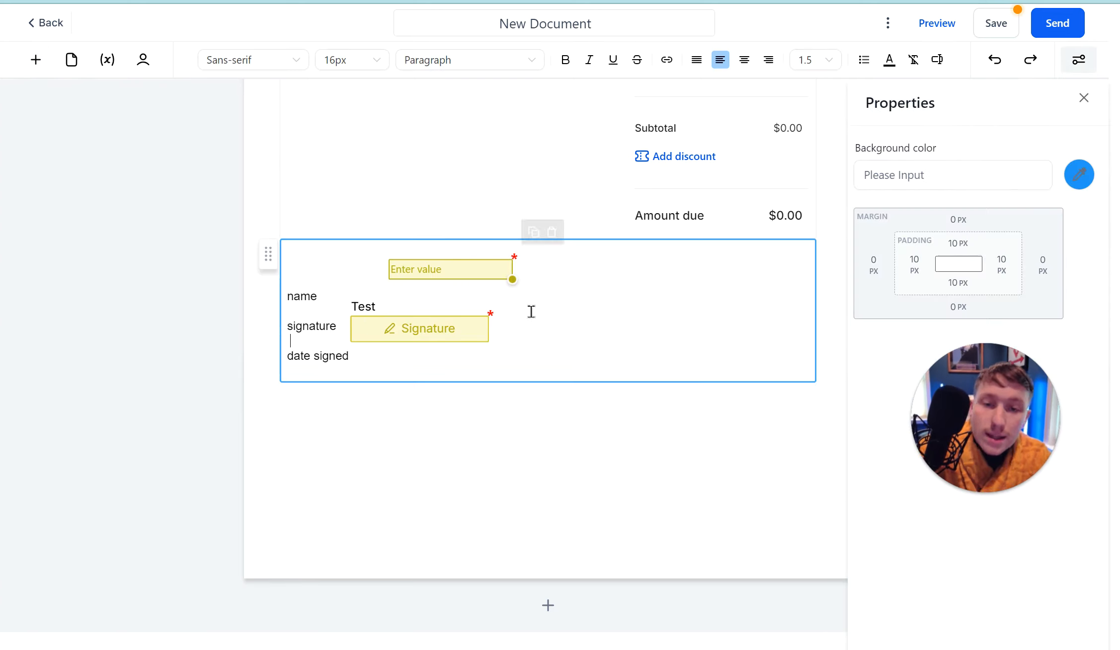
{"action": "left_click_drag", "start_coordinate": [491, 278], "coordinate": [434, 303]}
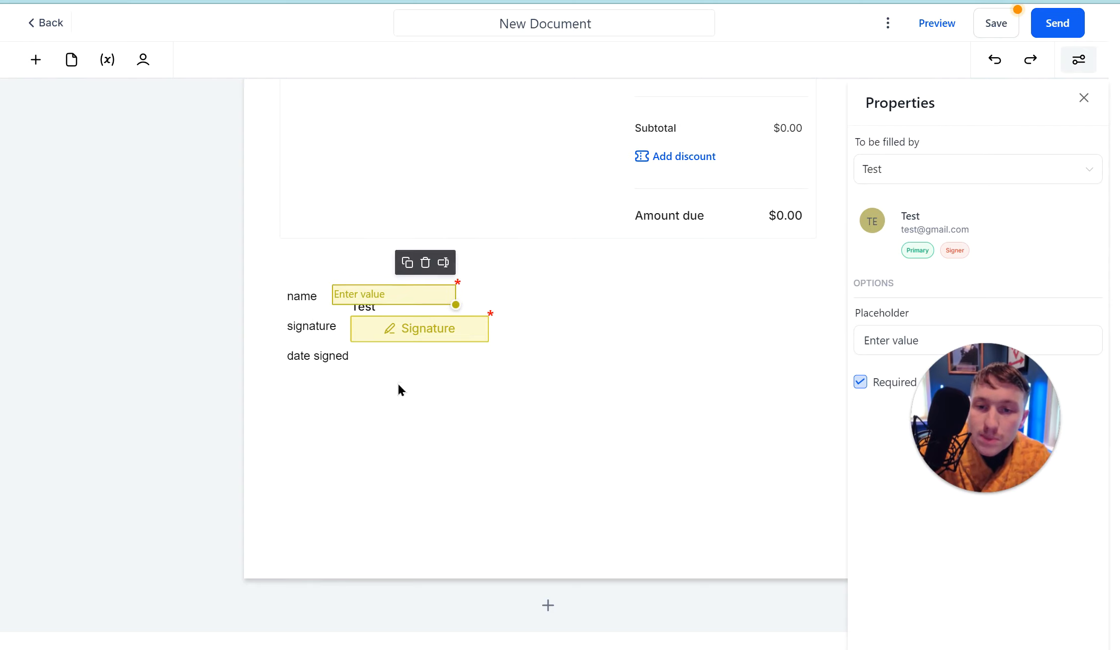
{"action": "left_click", "coordinate": [404, 359]}
Add a fillable date field and position it beside the "date signed" label
{"action": "left_click", "coordinate": [35, 60]}
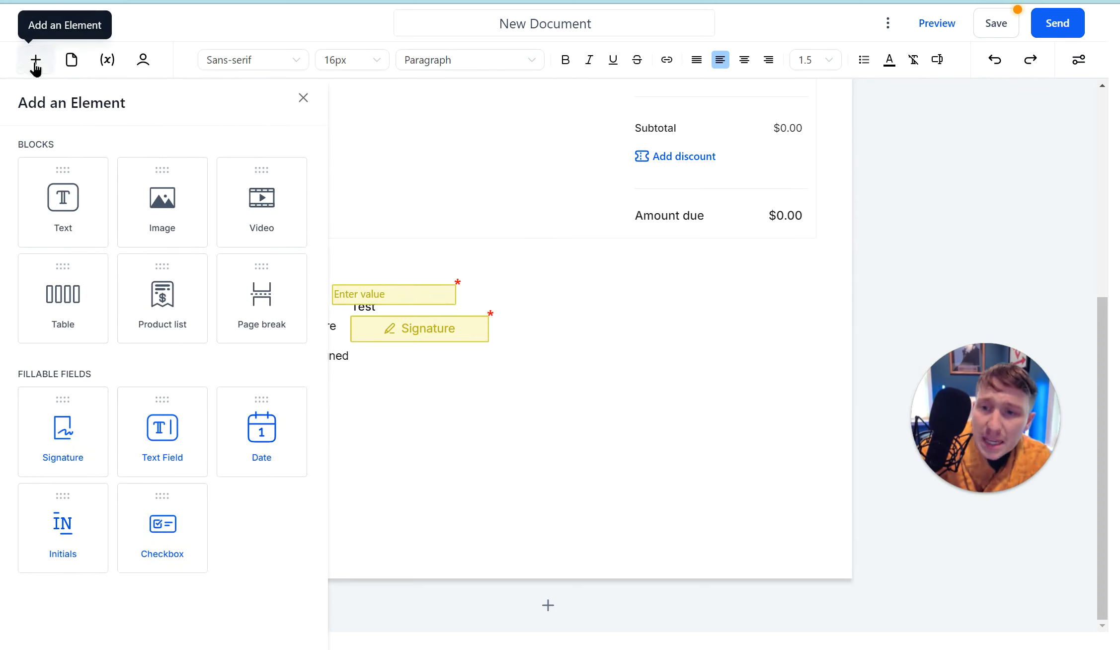
{"action": "mouse_move", "coordinate": [262, 433]}
{"action": "left_mouse_down"}
{"action": "mouse_move", "coordinate": [420, 363]}
{"action": "mouse_move", "coordinate": [430, 387]}
{"action": "mouse_move", "coordinate": [467, 388]}
{"action": "left_mouse_up"}
{"action": "left_click_drag", "start_coordinate": [470, 338], "coordinate": [437, 362]}
{"action": "left_click", "coordinate": [35, 60]}
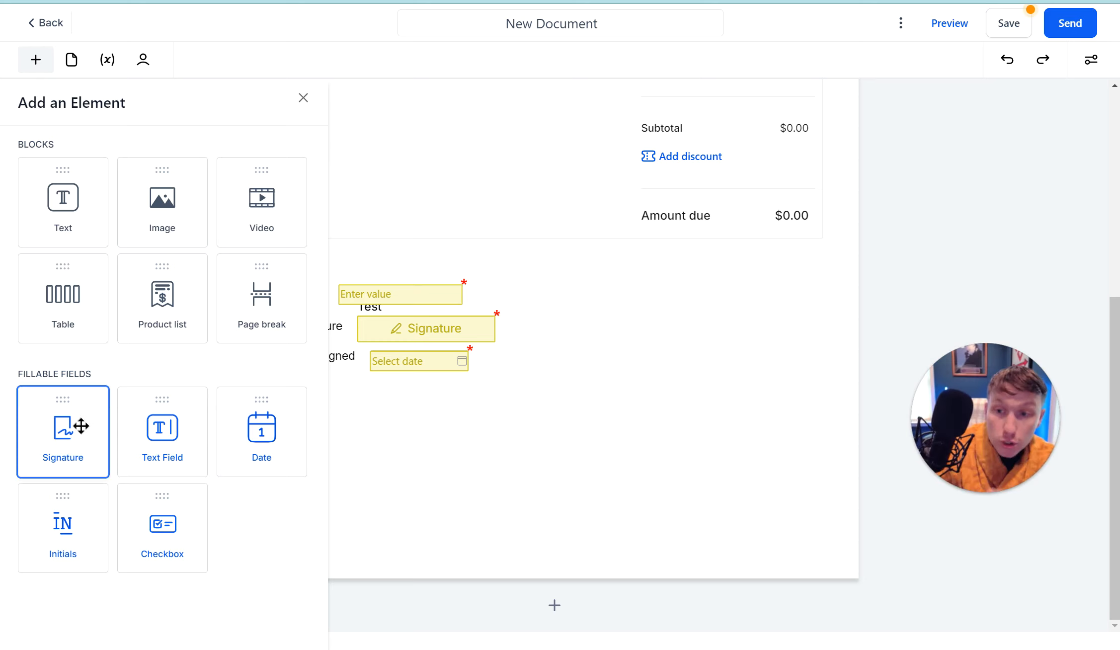
{"action": "mouse_move", "coordinate": [80, 425]}
{"action": "left_mouse_down"}
{"action": "mouse_move", "coordinate": [100, 437]}
{"action": "mouse_move", "coordinate": [116, 285]}
{"action": "mouse_move", "coordinate": [277, 230]}
{"action": "left_mouse_up"}
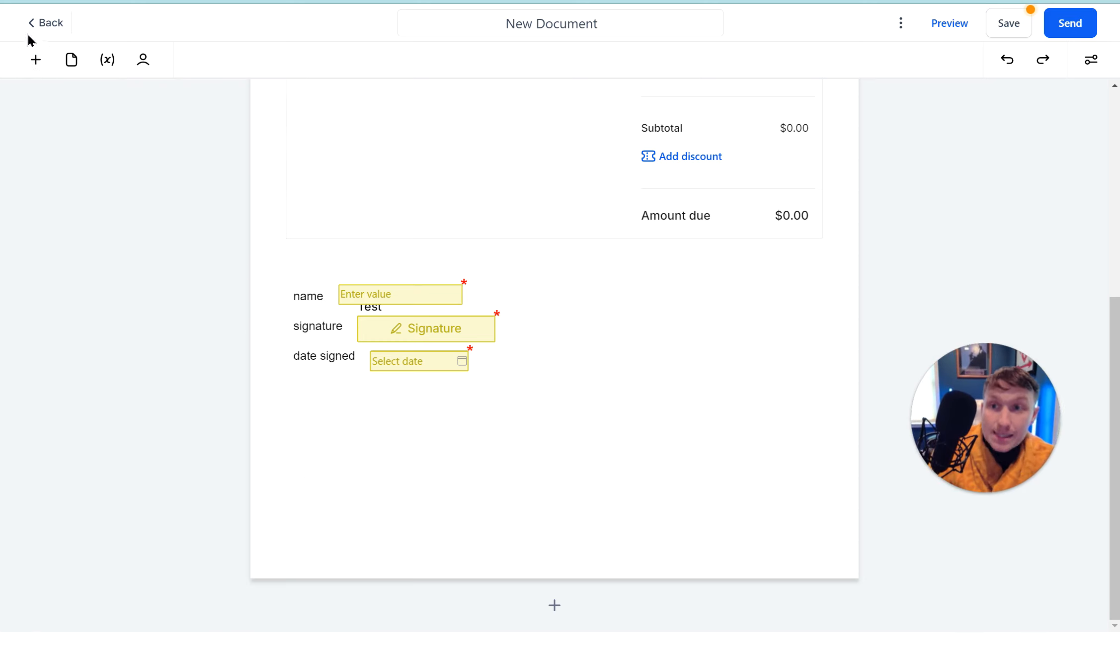
{"action": "left_click", "coordinate": [36, 59]}
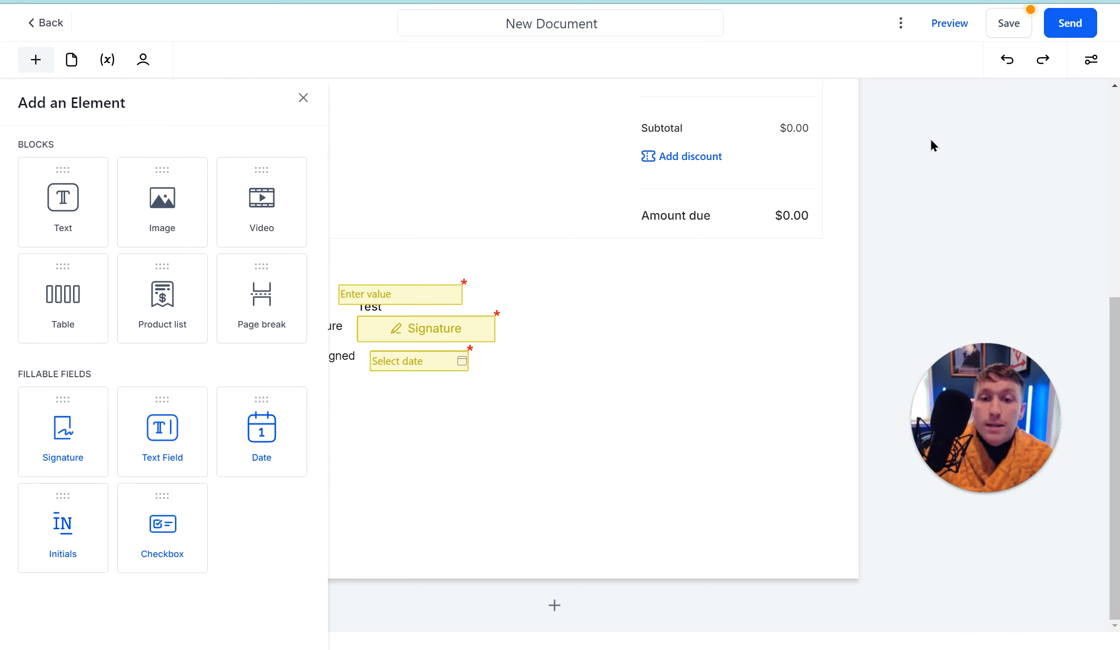
Review the document's sending options and its additional actions, such as converting it to a template
{"action": "left_click", "coordinate": [1064, 31]}
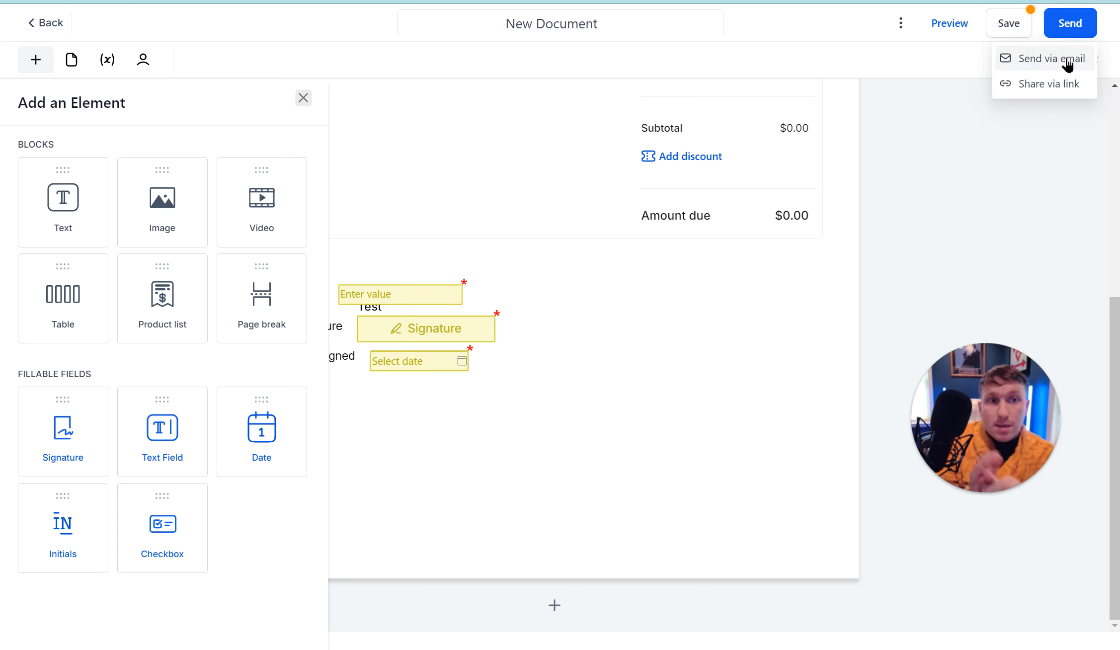
{"action": "left_click", "coordinate": [710, 405]}
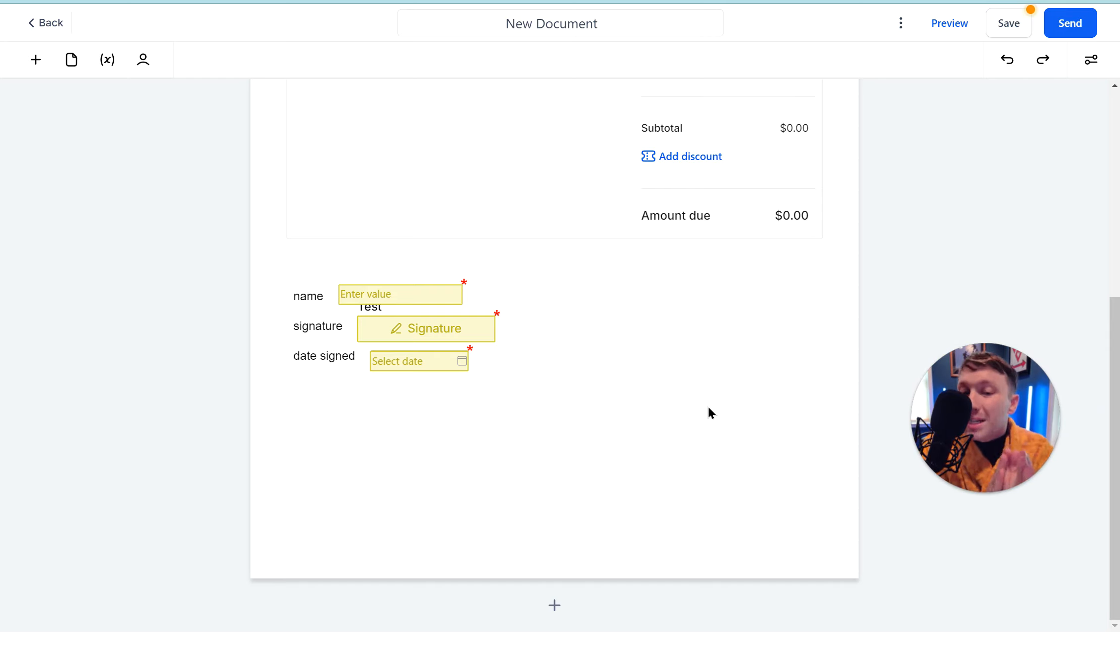
{"action": "left_click", "coordinate": [900, 24]}
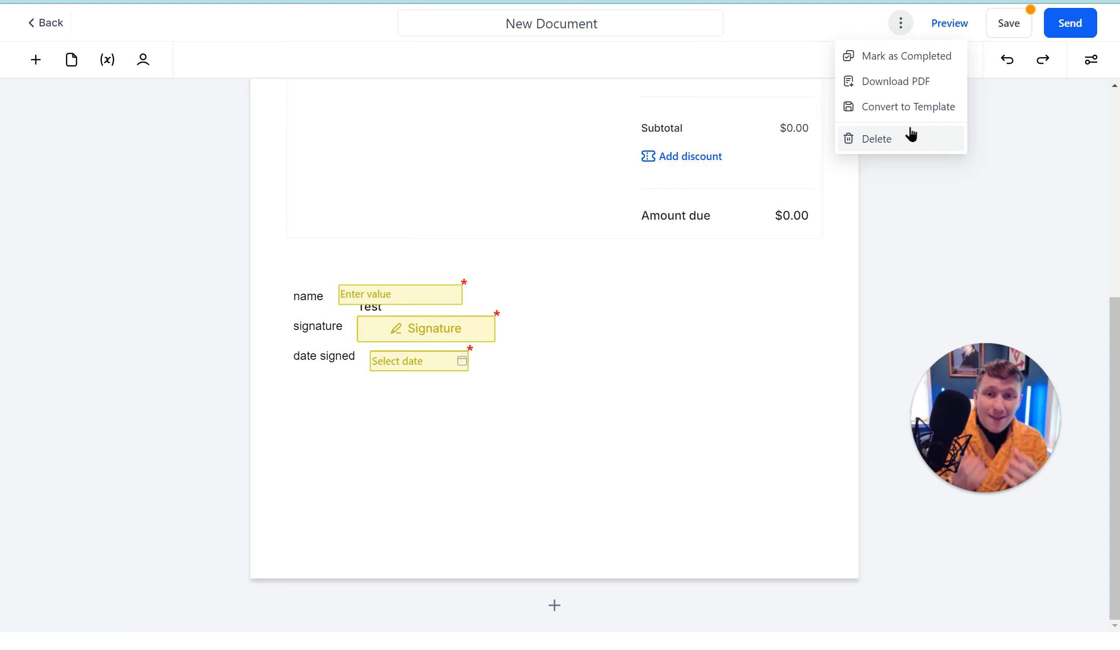
{"action": "scroll", "coordinate": [690, 450], "scroll_direction": "up", "scroll_amount": 7}
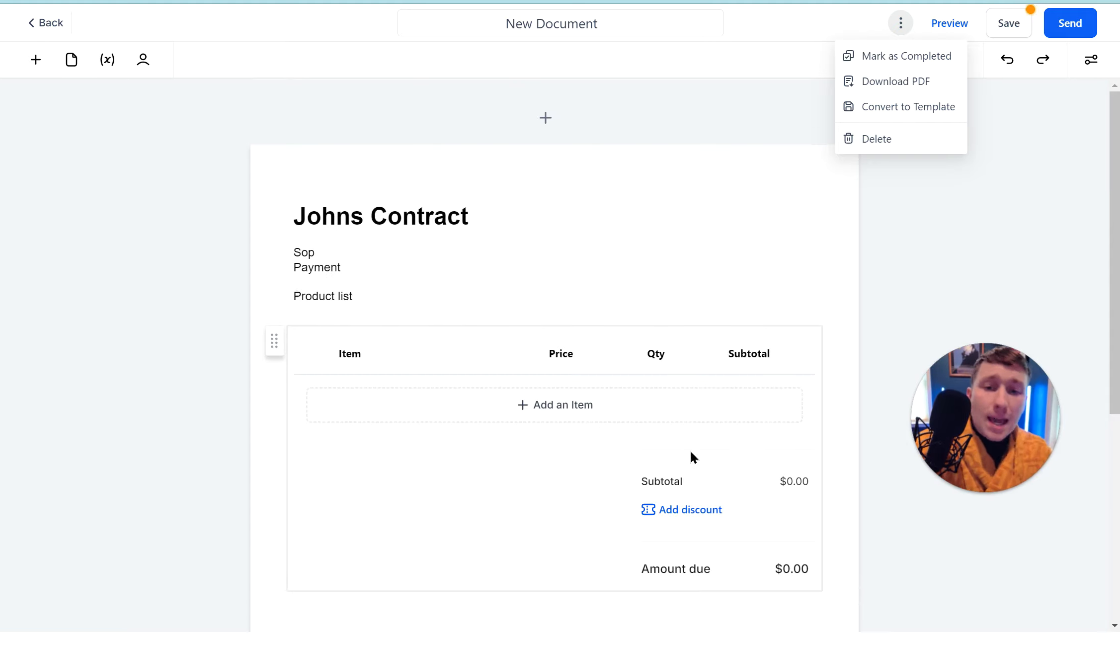
{"action": "scroll", "coordinate": [493, 372], "scroll_direction": "down", "scroll_amount": 6}
{"action": "scroll", "coordinate": [494, 375], "scroll_direction": "up", "scroll_amount": 6}
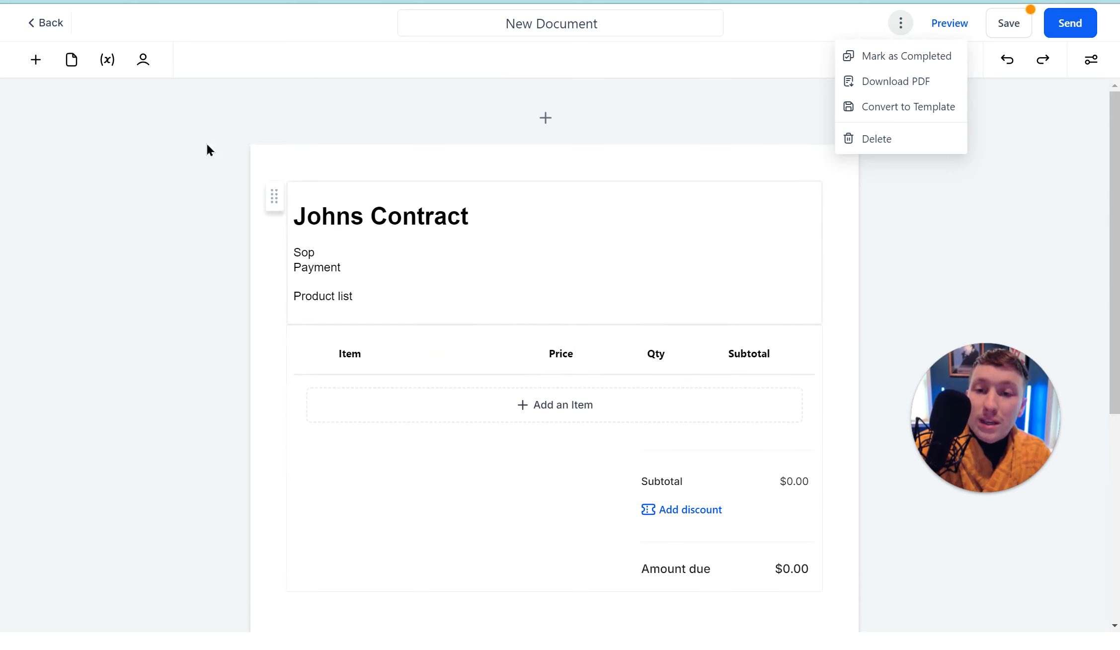
Leave the document editor without saving the changes and return to the Documents & Contracts list
{"action": "left_click", "coordinate": [33, 62]}
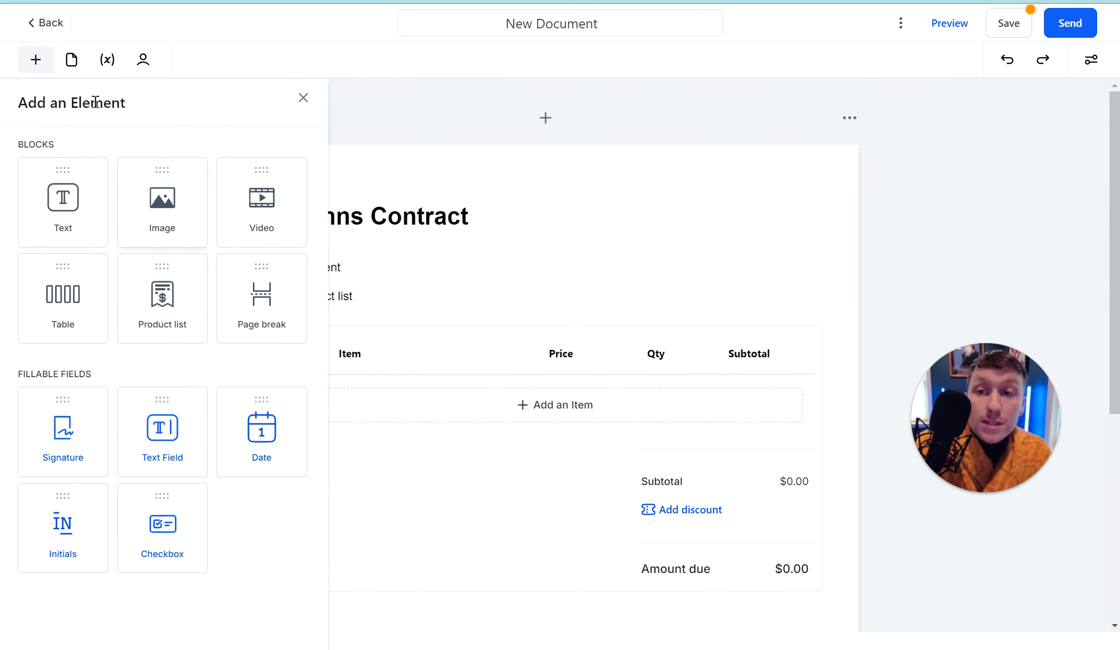
{"action": "left_click", "coordinate": [56, 25]}
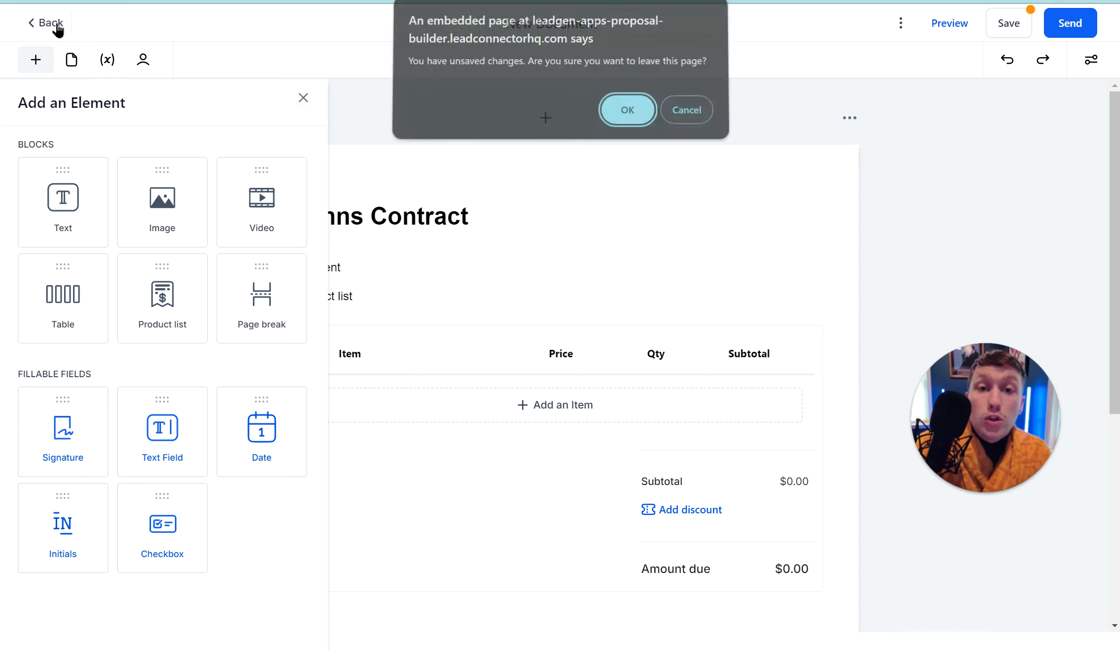
{"action": "left_click", "coordinate": [645, 119]}
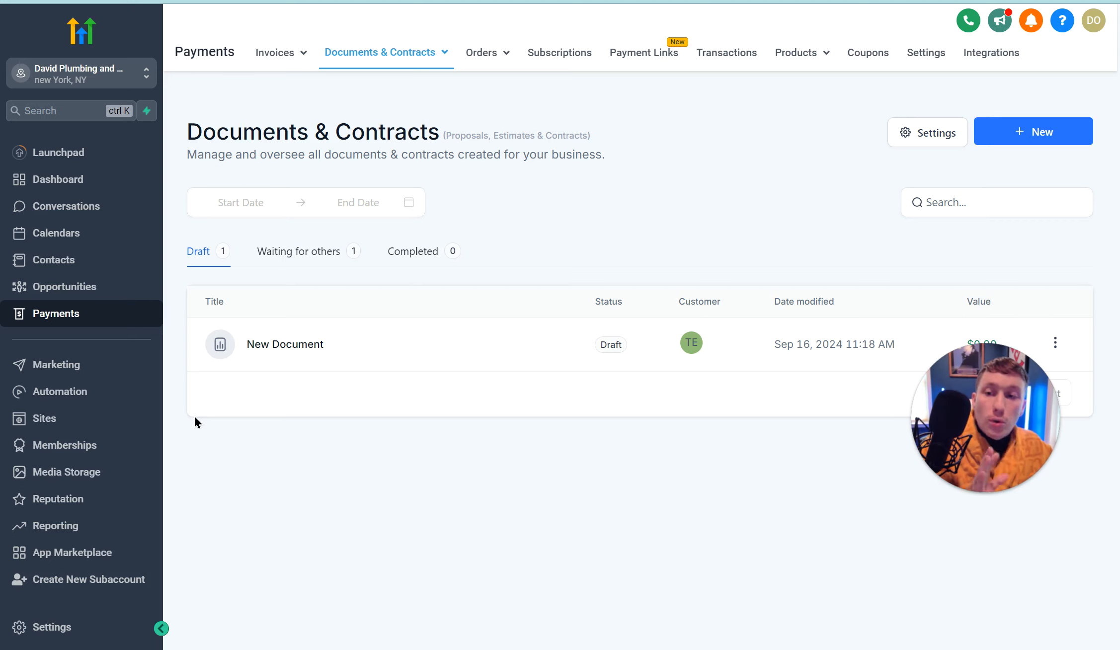
Create a new automation workflow from scratch
{"action": "left_click", "coordinate": [104, 397]}
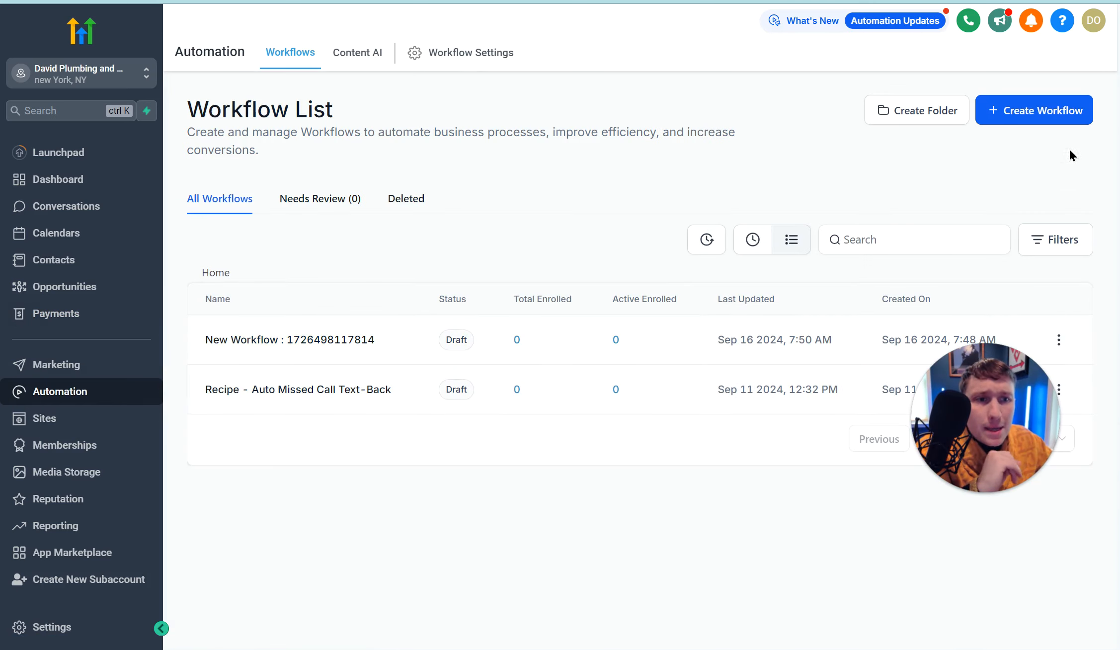
{"action": "left_click", "coordinate": [1046, 121]}
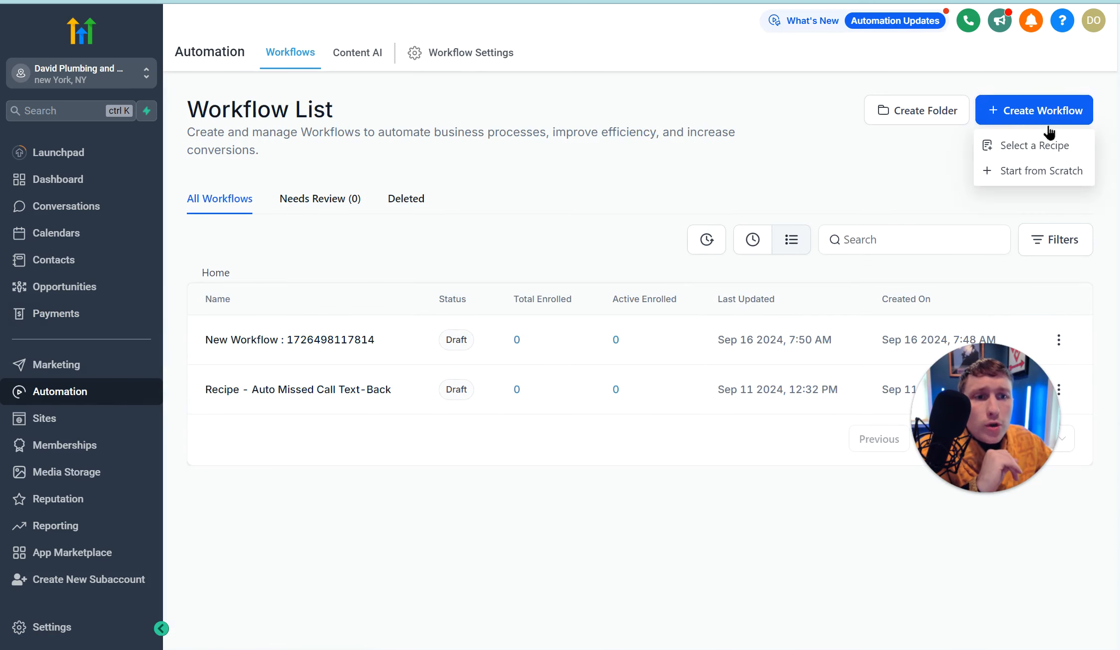
{"action": "left_click", "coordinate": [1049, 170]}
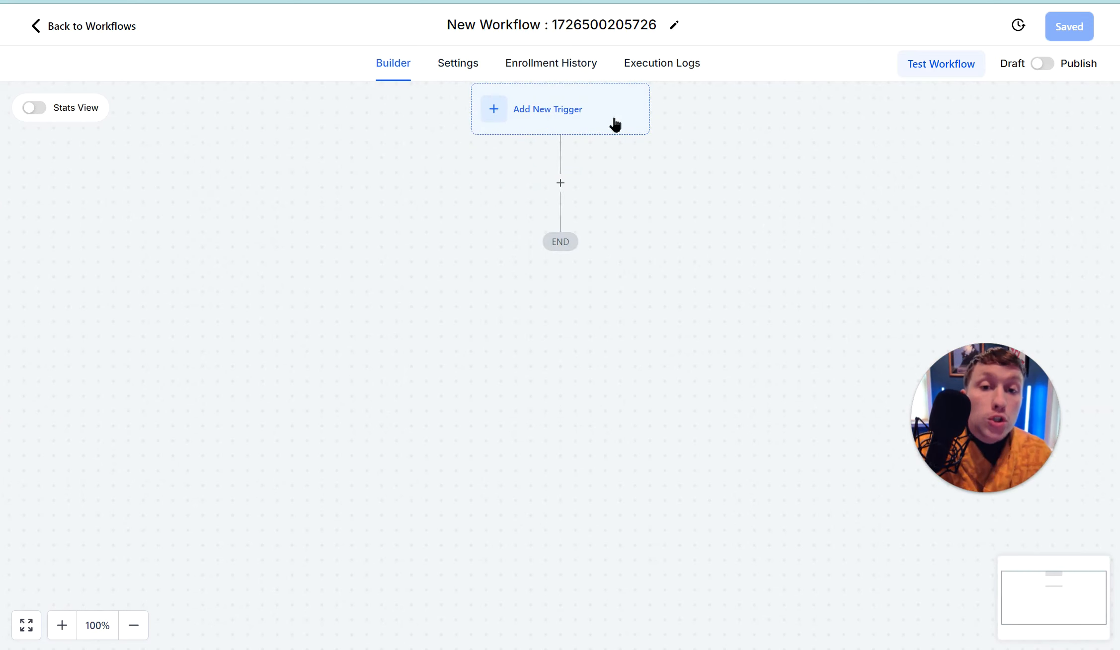
Add an Invoice trigger to the workflow with the invoice status filter set to Sent, and save the trigger
{"action": "left_click", "coordinate": [565, 111]}
{"action": "type", "text": "invo"}
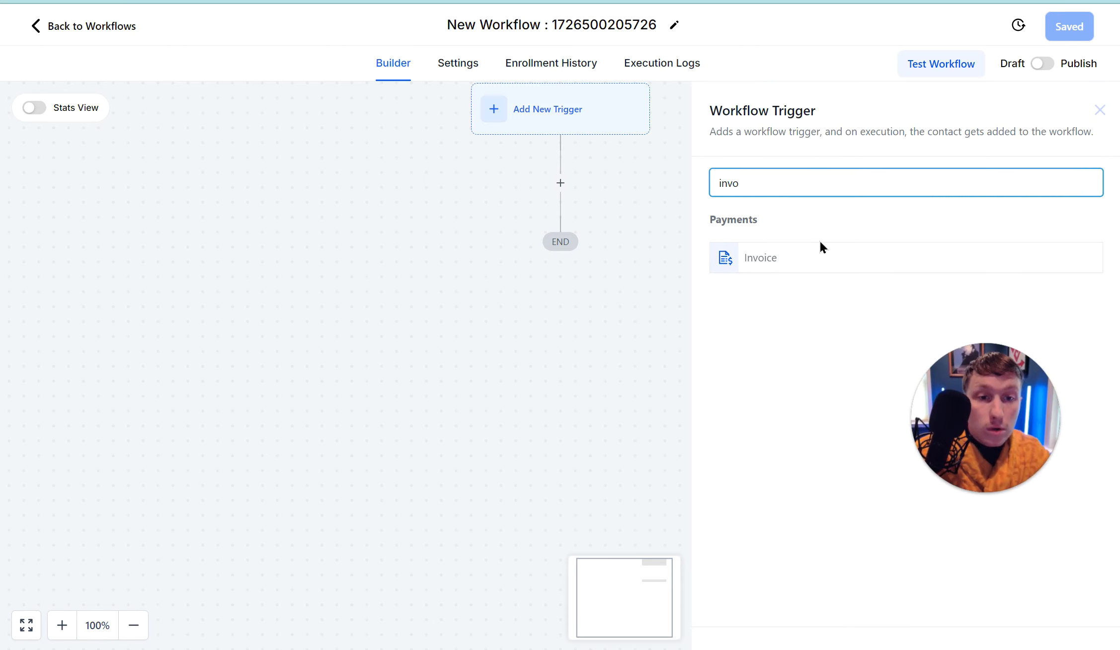
{"action": "left_click", "coordinate": [818, 246]}
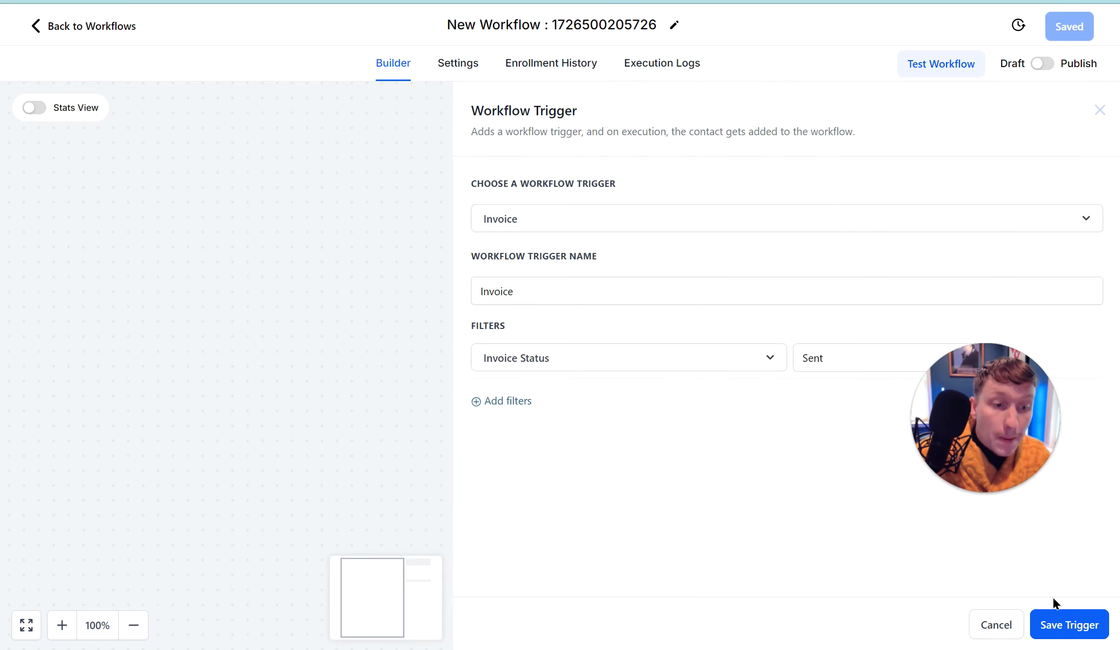
{"action": "left_click", "coordinate": [1064, 625]}
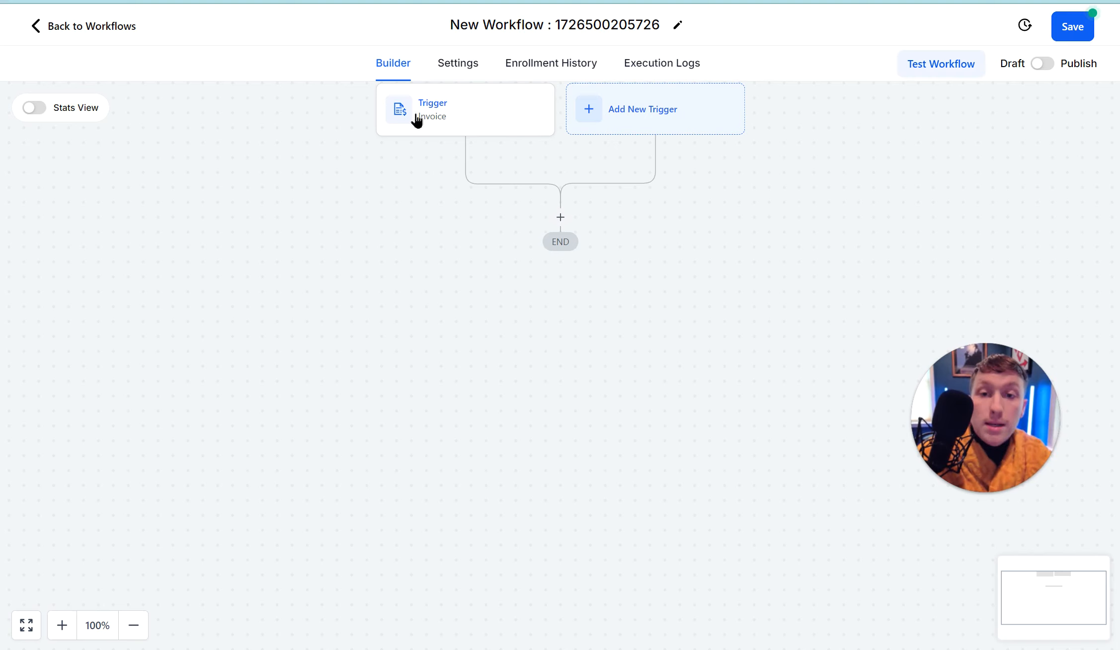
Try to add a Send Documents & Contracts action below the Invoice trigger without filling in its sender and template
{"action": "left_click", "coordinate": [562, 218]}
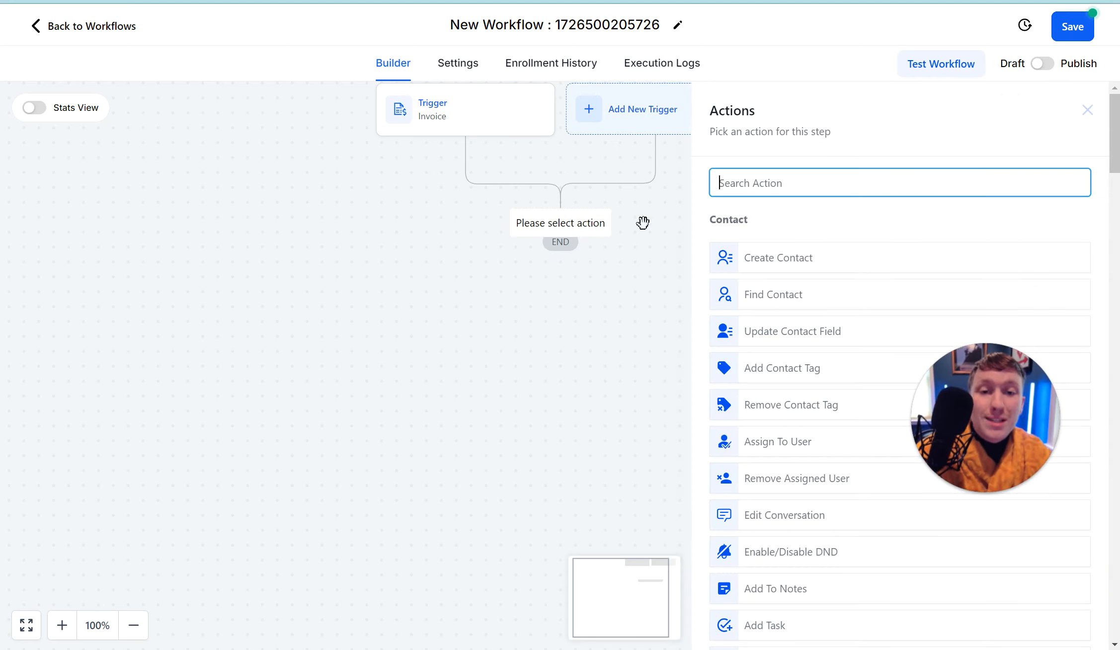
{"action": "type", "text": "cont"}
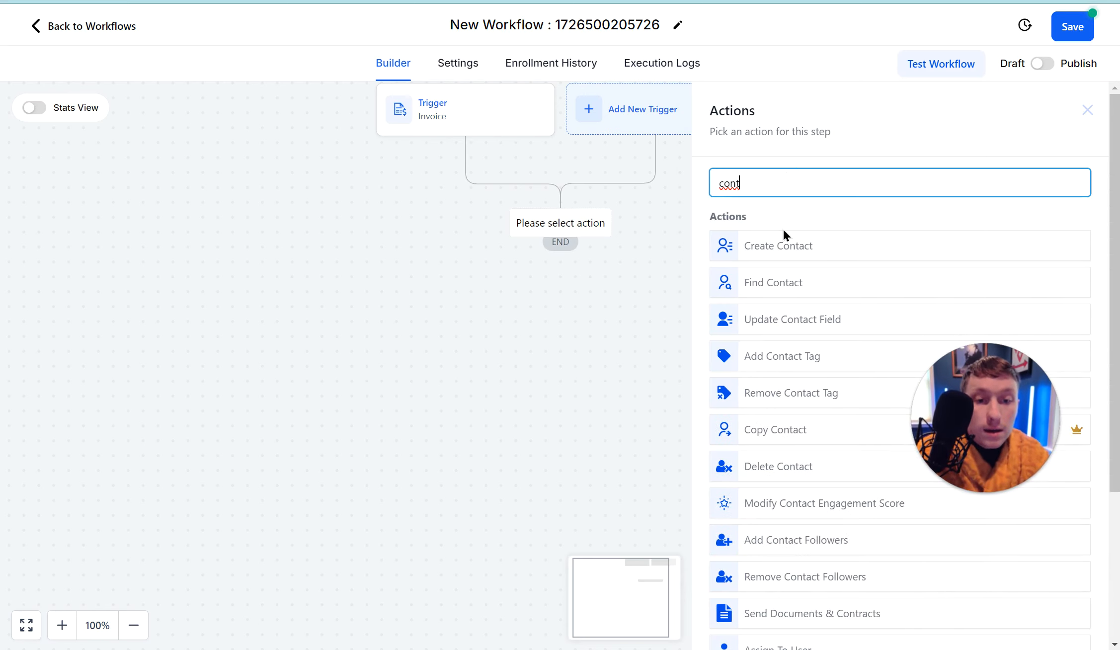
{"action": "type", "text": "rac"}
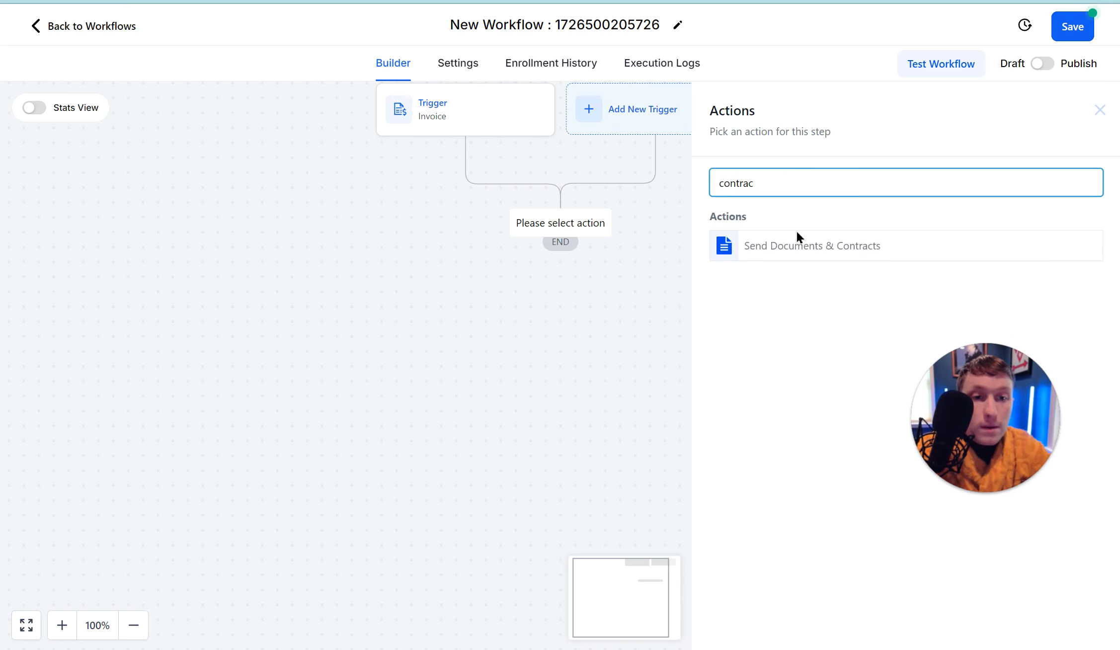
{"action": "left_click", "coordinate": [825, 251]}
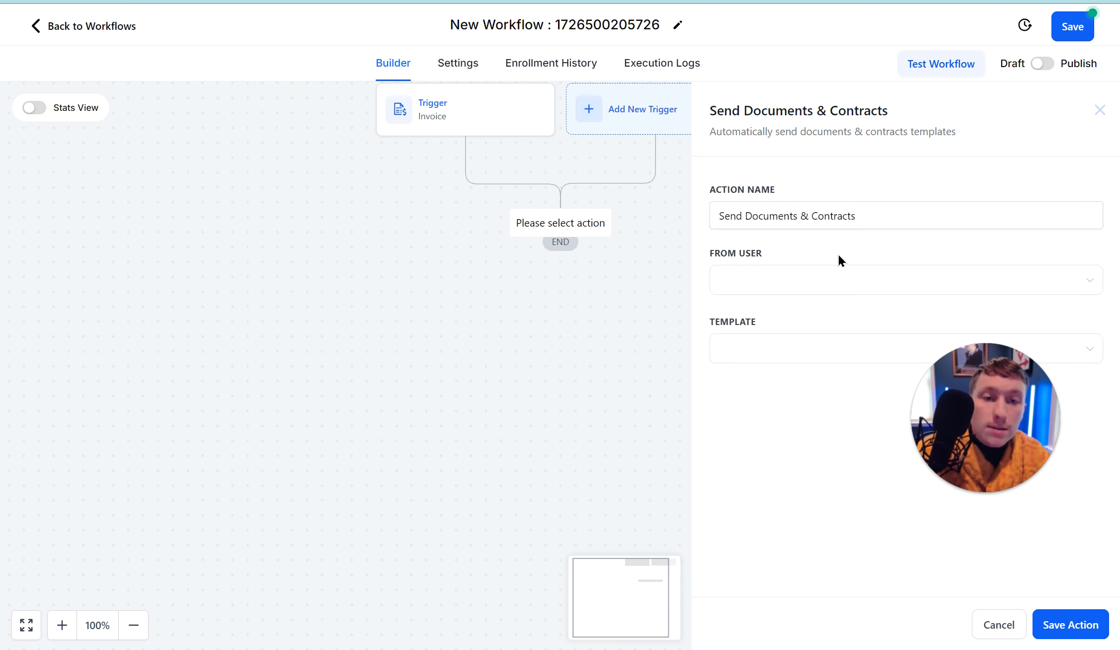
{"action": "left_click", "coordinate": [1068, 624]}
Choose the sending user for the contract action, try to pick a template and save, and close the action's settings
{"action": "left_click", "coordinate": [852, 314]}
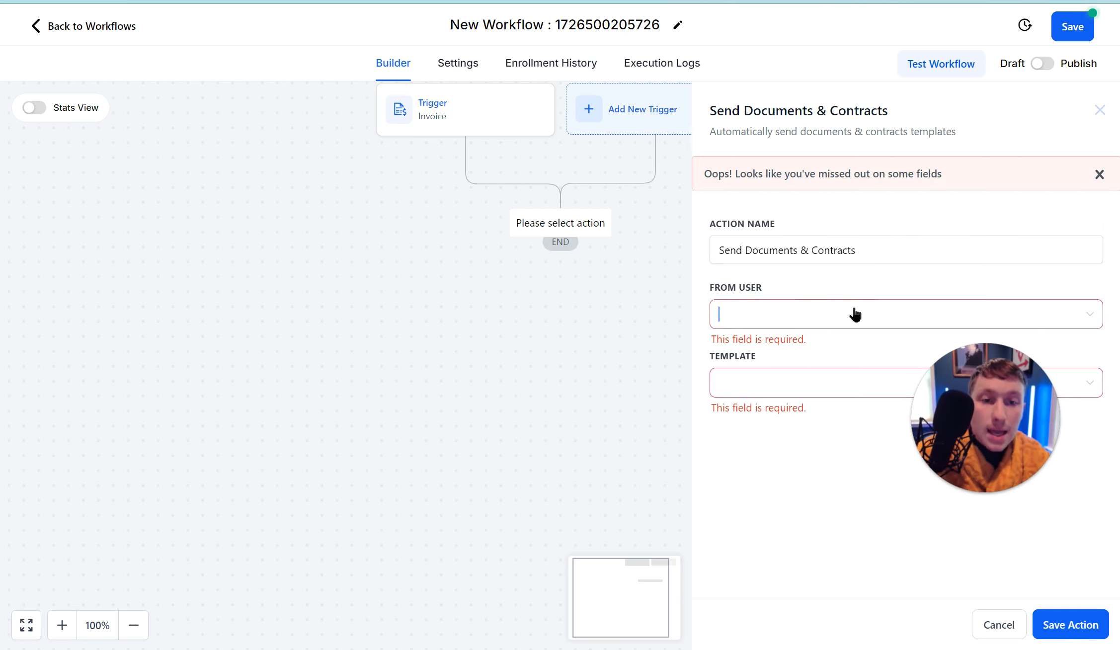
{"action": "left_click", "coordinate": [845, 349]}
{"action": "left_click", "coordinate": [837, 381]}
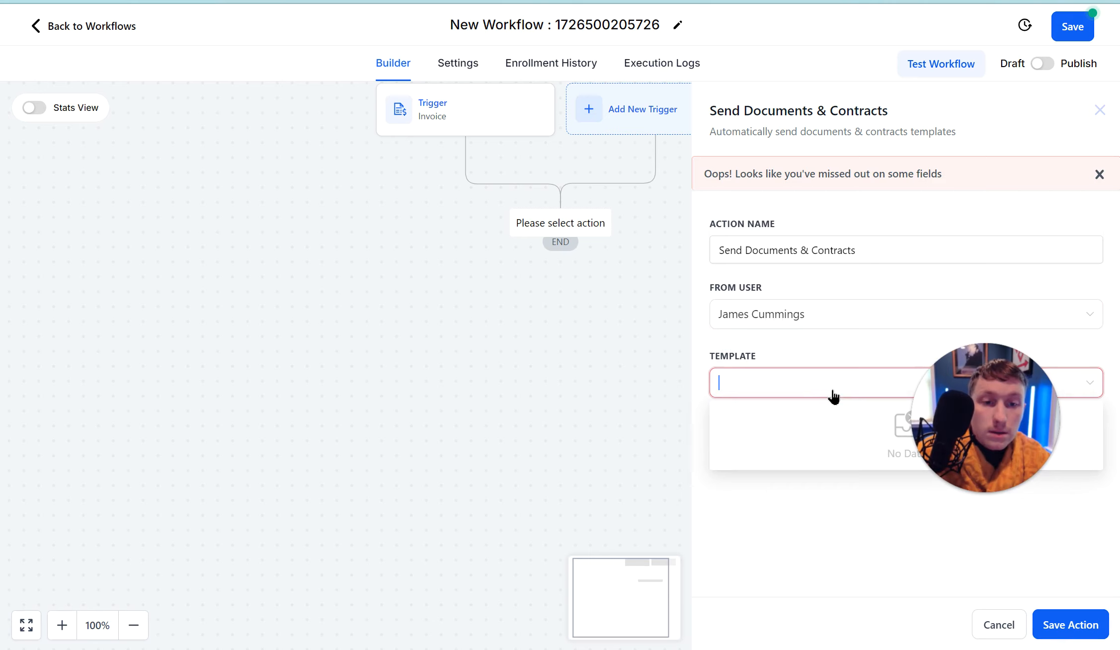
{"action": "type", "text": "sd"}
{"action": "left_click", "coordinate": [1062, 636]}
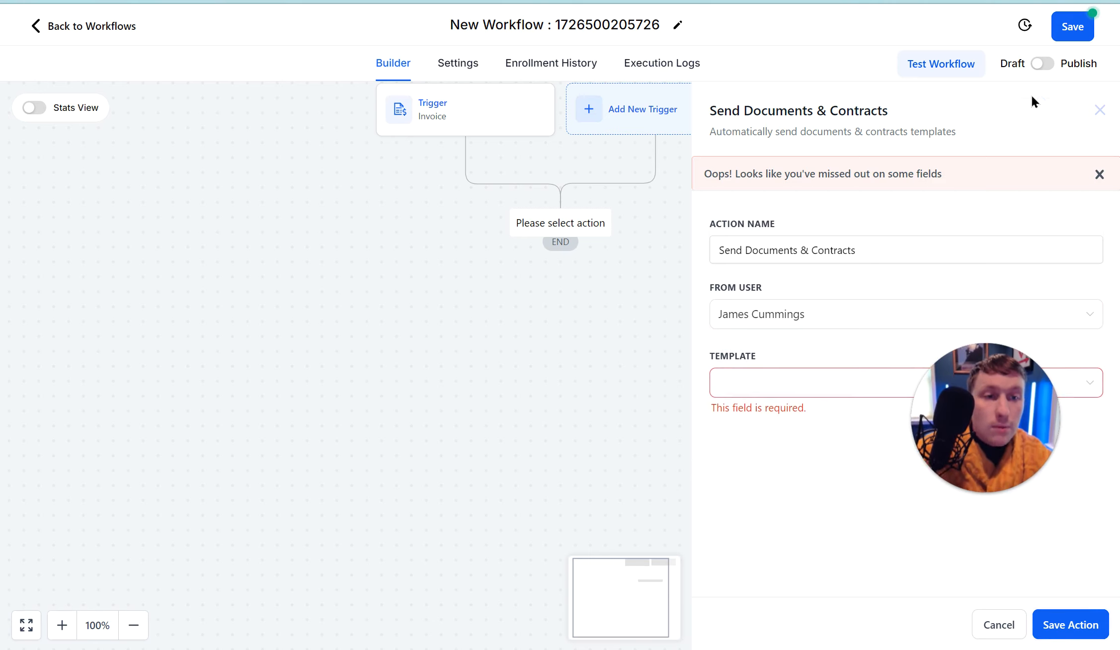
{"action": "left_click", "coordinate": [1098, 109]}
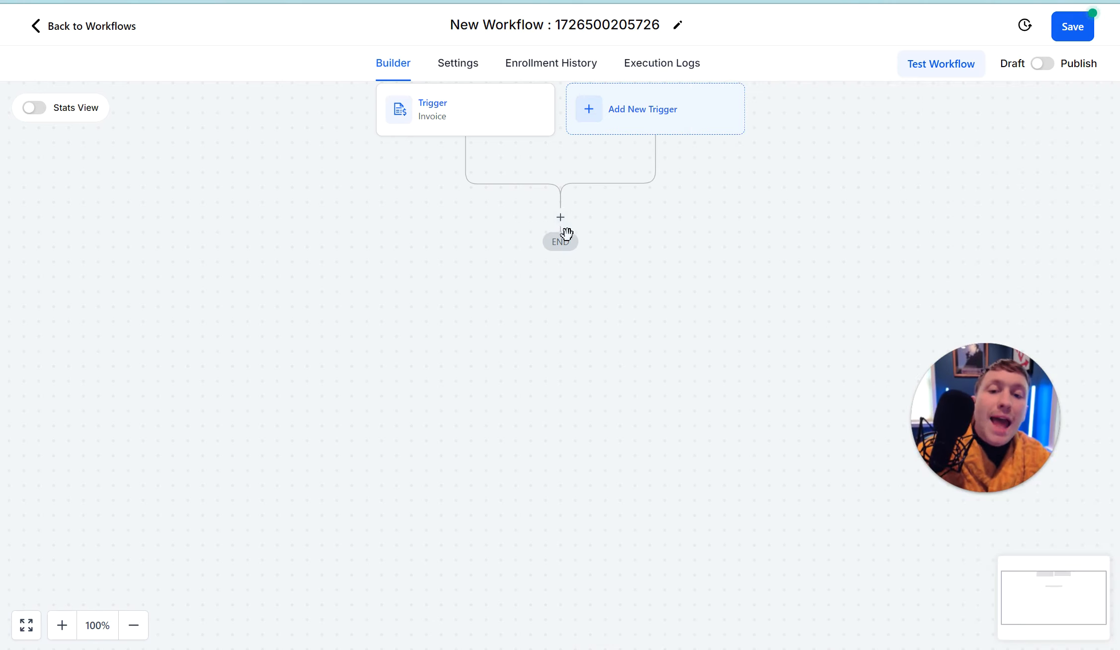